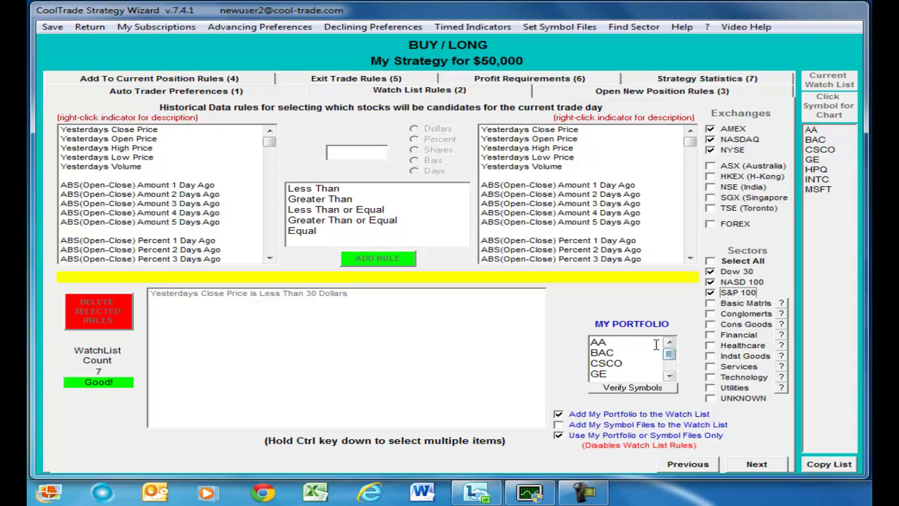
- Look through the symbols in the My Portfolio list from the first entry to the last and back
left_click(624, 342)
key("Down")
key("Down")
key("Down")
key("Down")
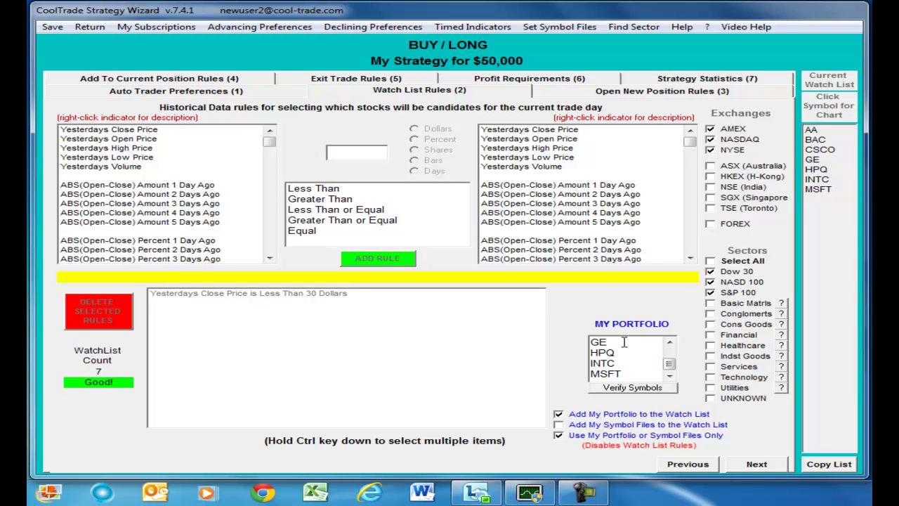
key("Up")
key("Up")
key("Up")
key("Up")
key("Up")
key("Up")
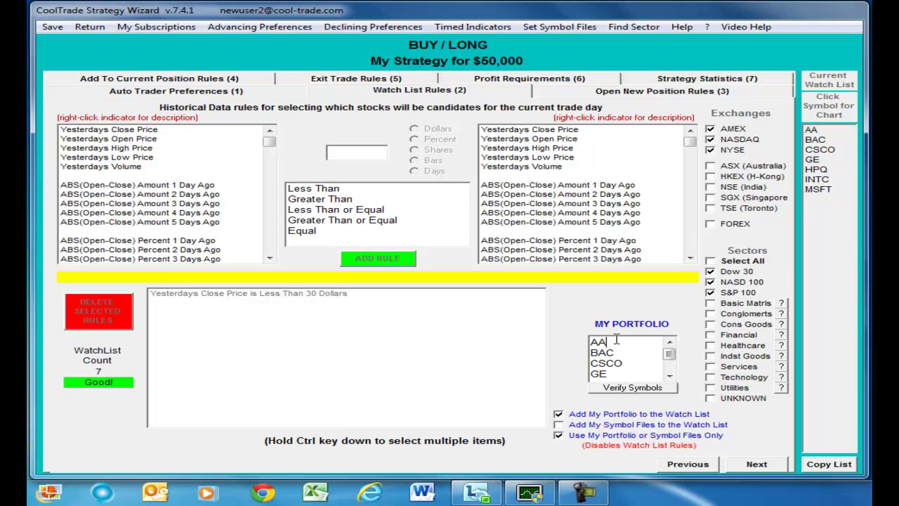
- Remove the symbol AA from My Portfolio and verify the symbols
left_click_drag(617, 343, 536, 343)
key("Delete")
key("Delete")
left_click(616, 391)
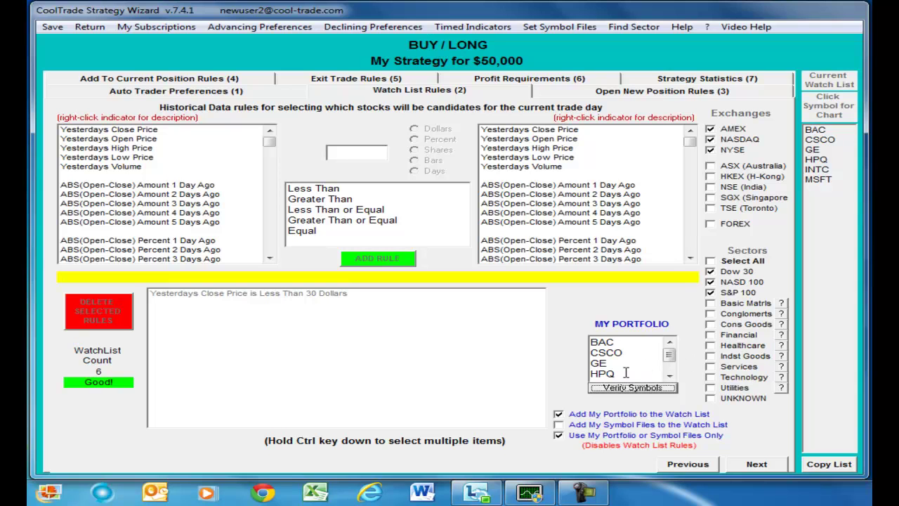
- Add the symbol KO at the start of My Portfolio and verify the symbols
left_click(623, 343)
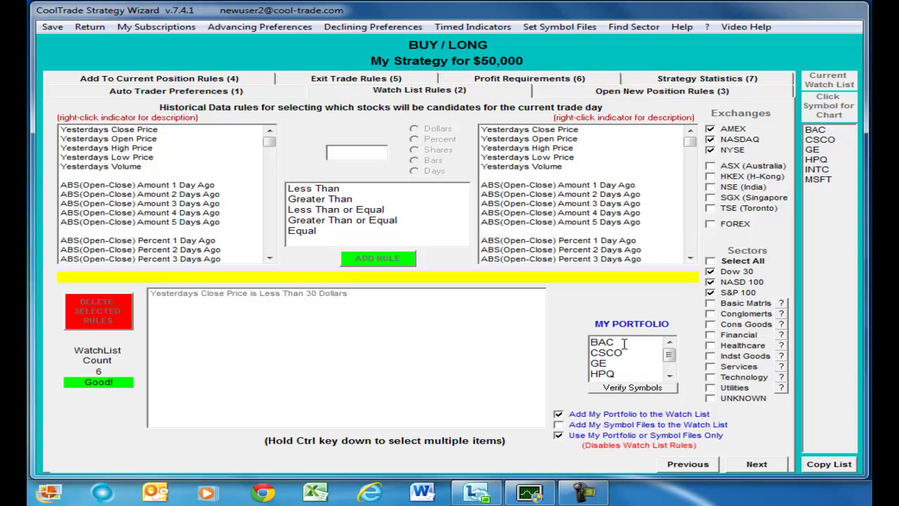
key("Return")
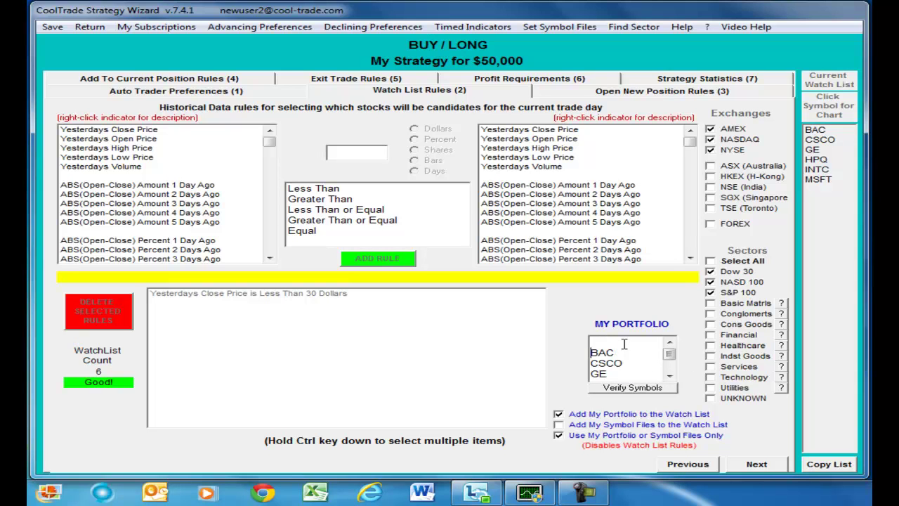
type("KO")
left_click(629, 392)
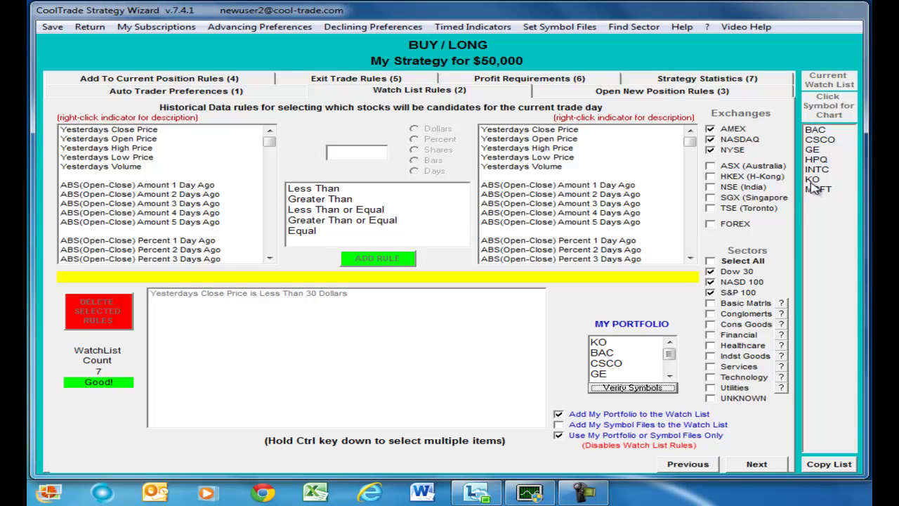
- Replace the symbol KO with AA in My Portfolio and verify the symbols
left_click(616, 342)
key("BackSpace")
key("BackSpace")
type("AA")
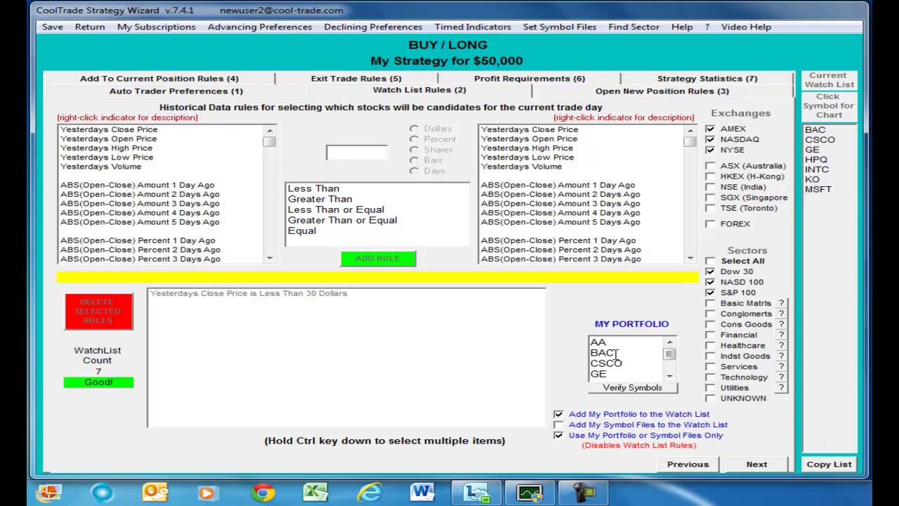
left_click(634, 388)
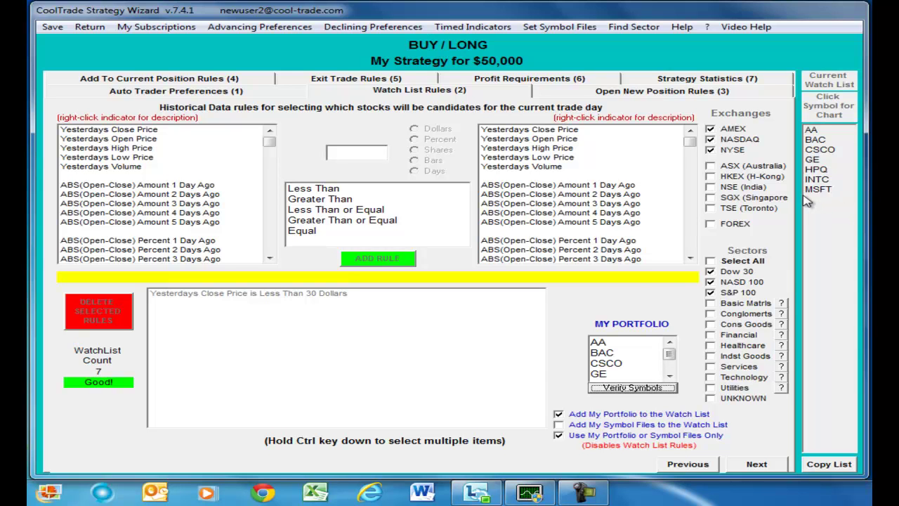
left_click(561, 423)
left_click(559, 415)
left_click(559, 414)
- Review all the stock symbols entered in My Portfolio, ending back at the start of the list
scroll(670, 367, "down", 2)
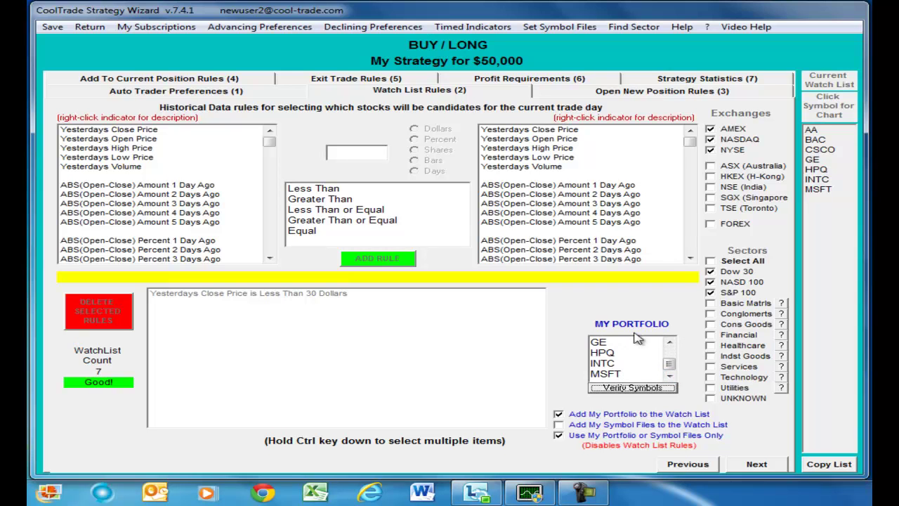
scroll(670, 342, "up", 3)
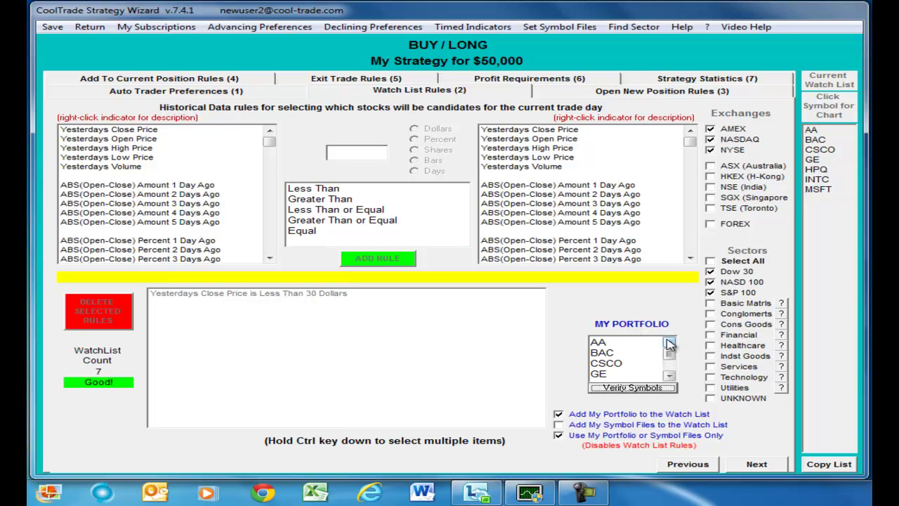
left_click(625, 343)
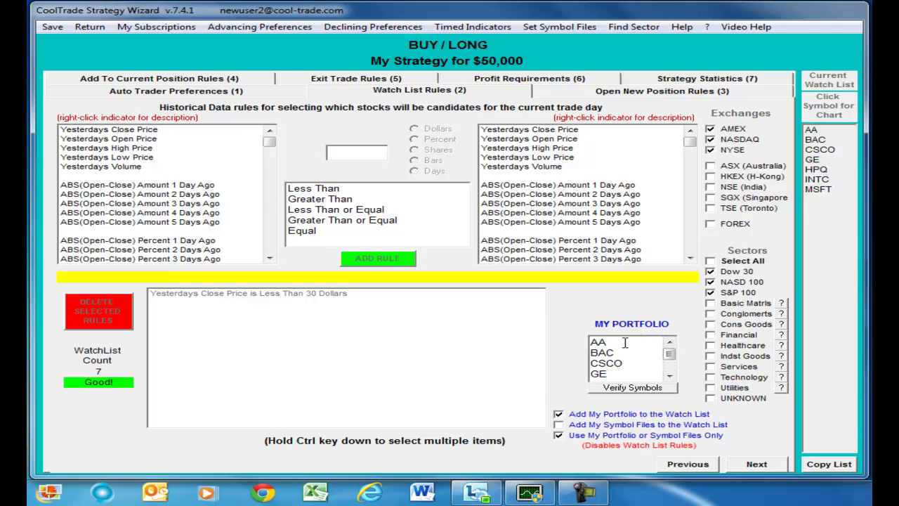
key("Down")
key("Down")
key("Down")
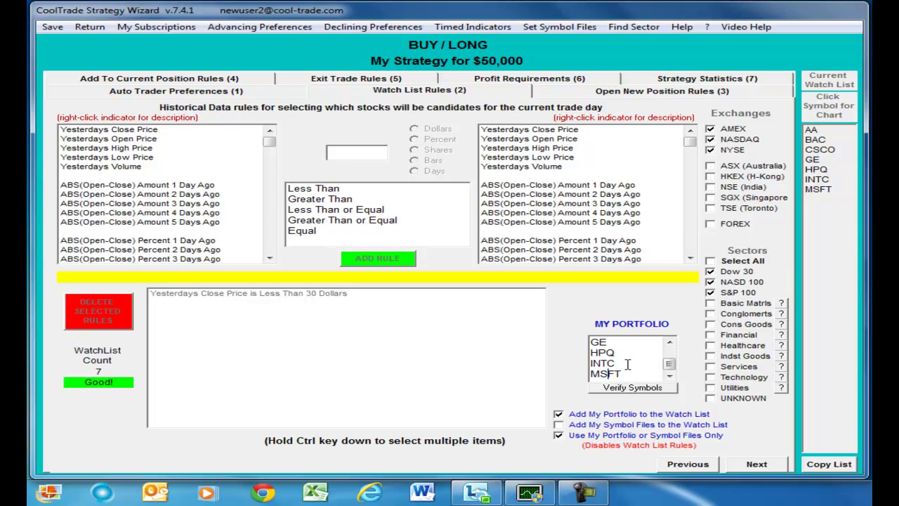
key("Up")
key("Up")
key("Up")
key("Up")
key("Up")
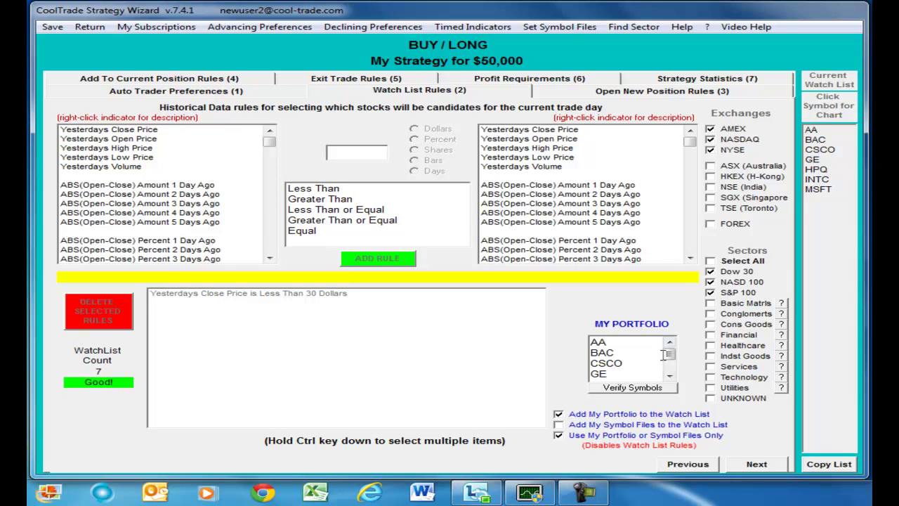
- Turn off adding My Portfolio and using only portfolio or symbol files, and deselect the NASD 100 and S&P 100 sectors
left_click(558, 416)
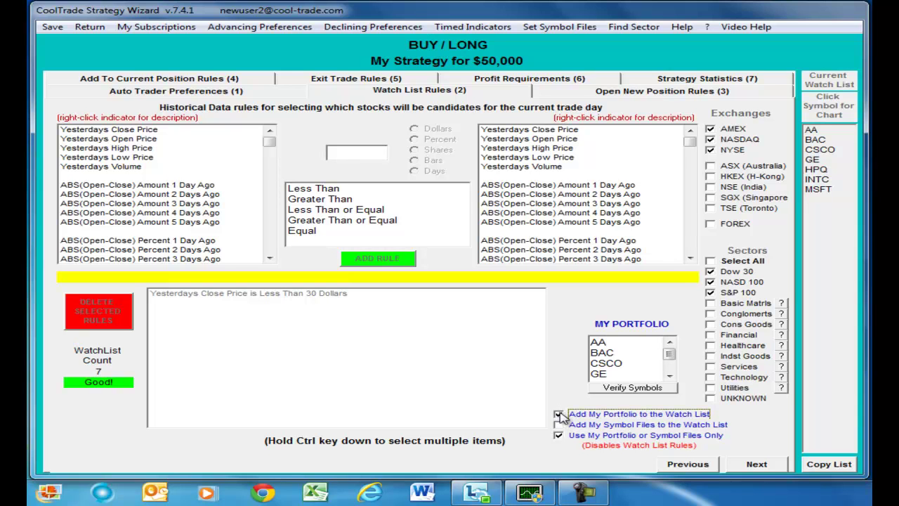
left_click(559, 416)
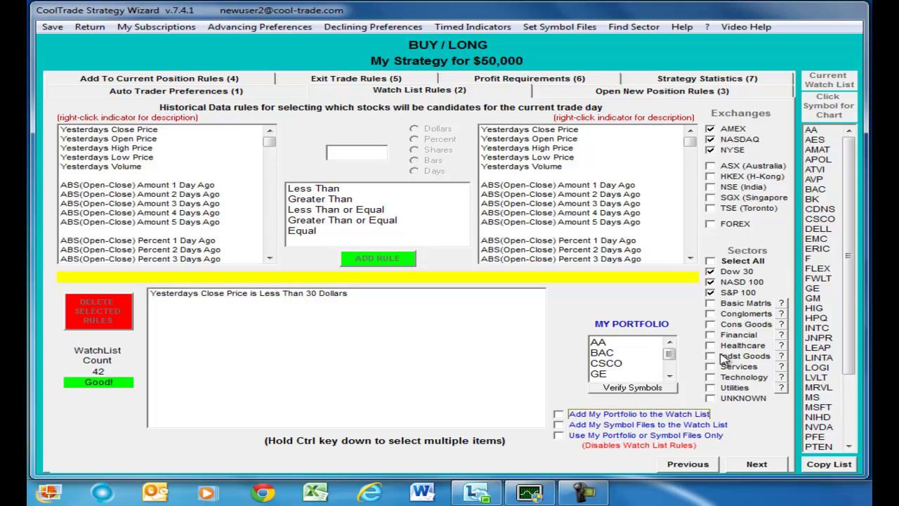
left_click(712, 283)
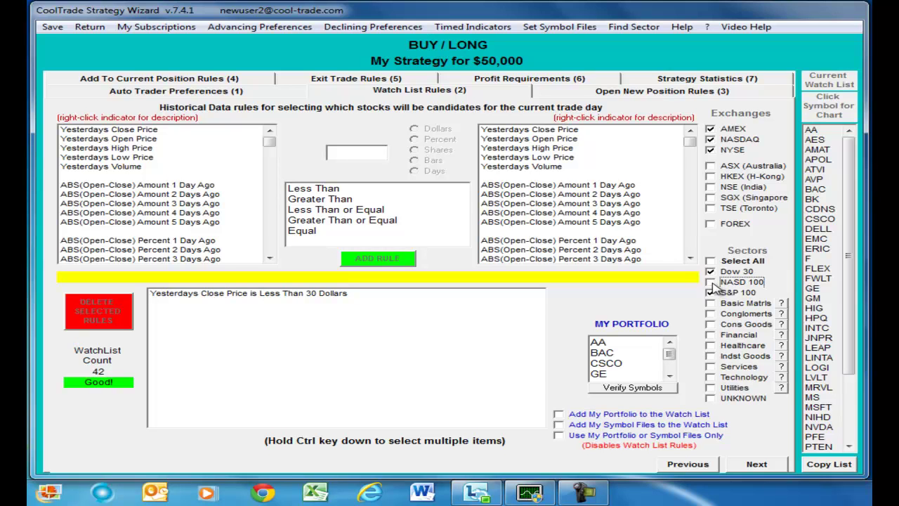
left_click(711, 294)
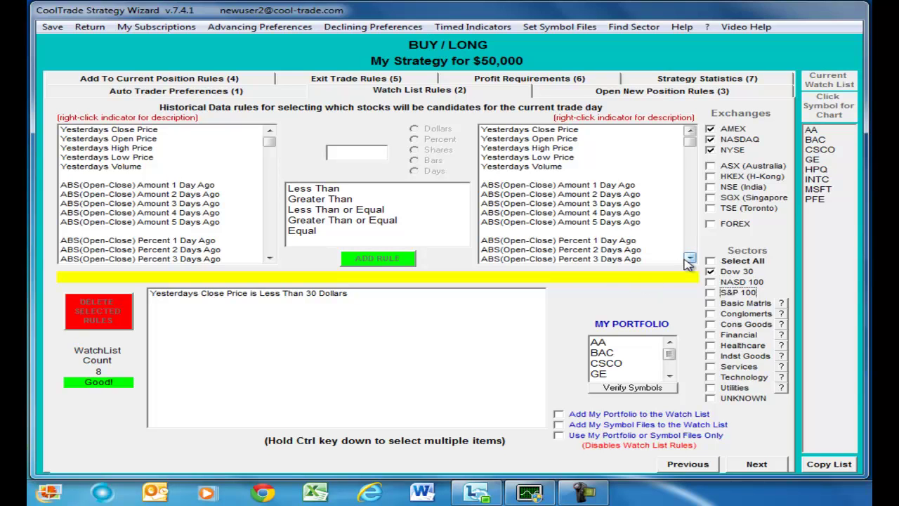
- Delete the rule "Yesterdays Close Price is Less Than 30 Dollars" and add the same rule again
left_click(367, 294)
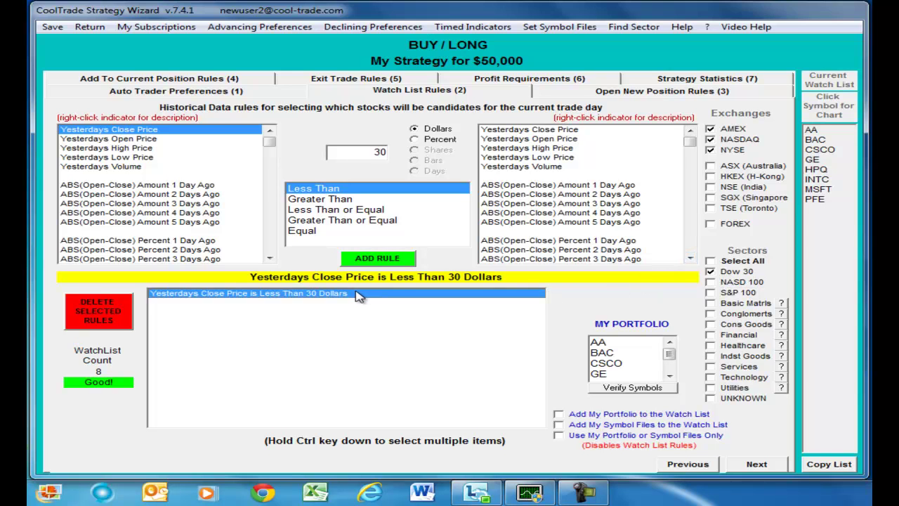
left_click(103, 310)
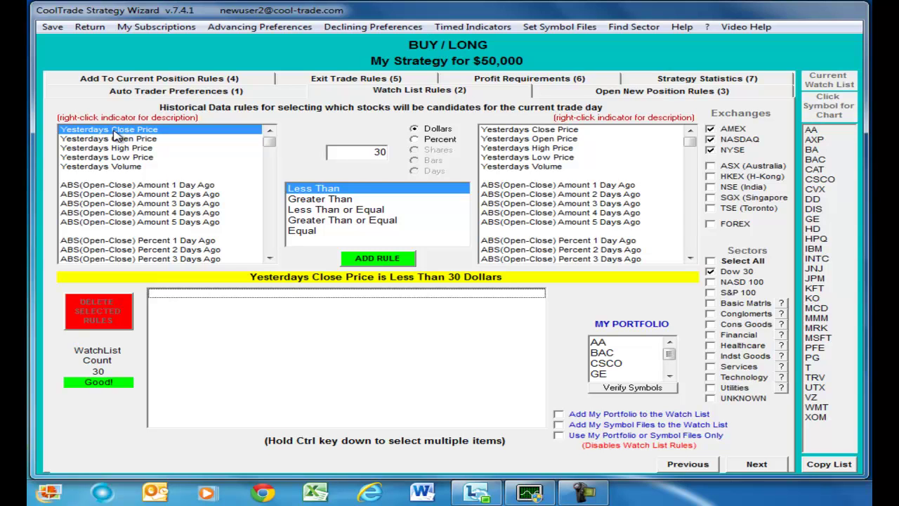
left_click(115, 132)
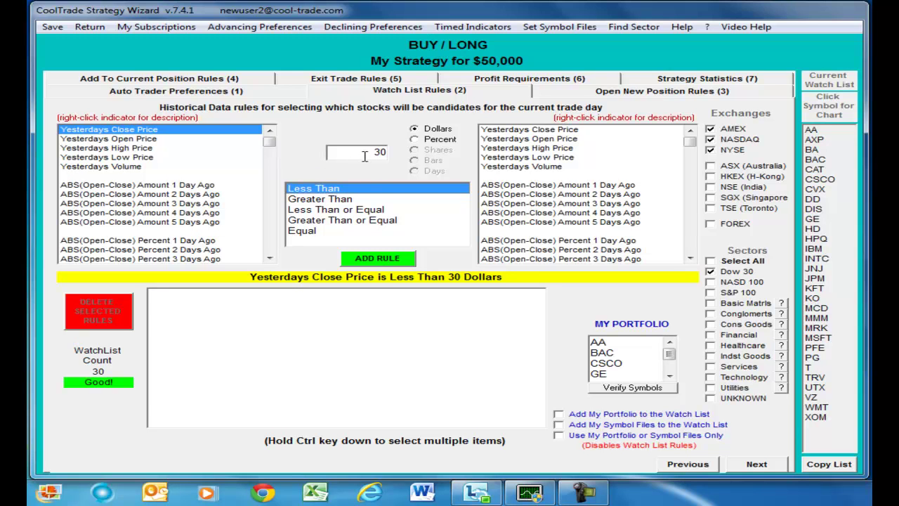
left_click(383, 261)
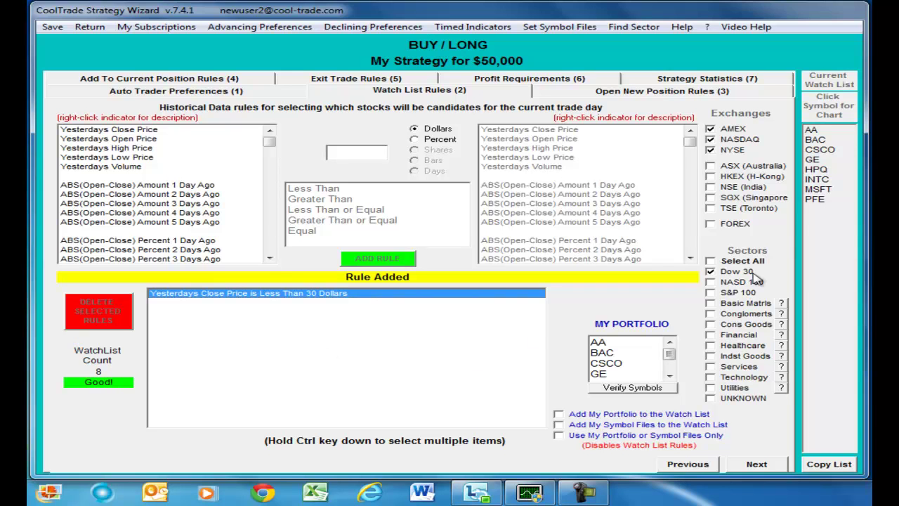
- Include the NASD 100 and S&P 100 sectors and add the rule "Yesterdays Close Price is Greater Than 20 Dollars"
left_click(711, 283)
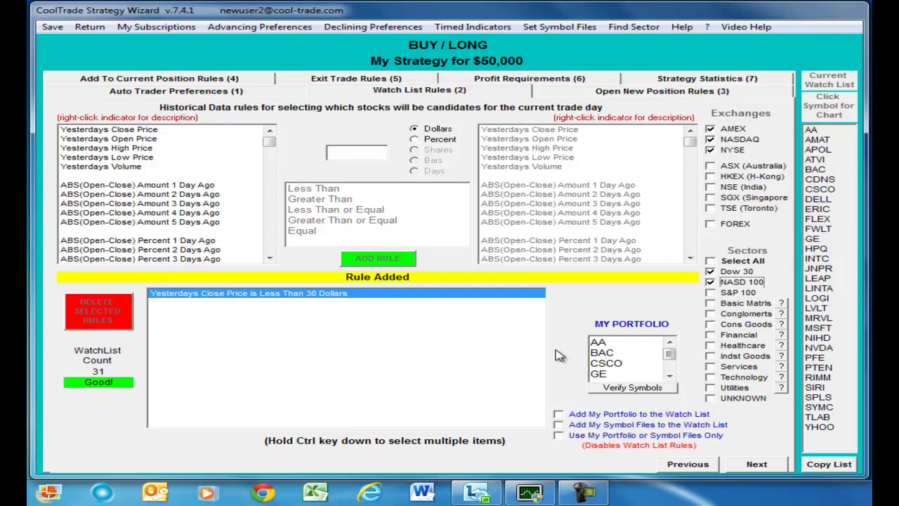
left_click(712, 293)
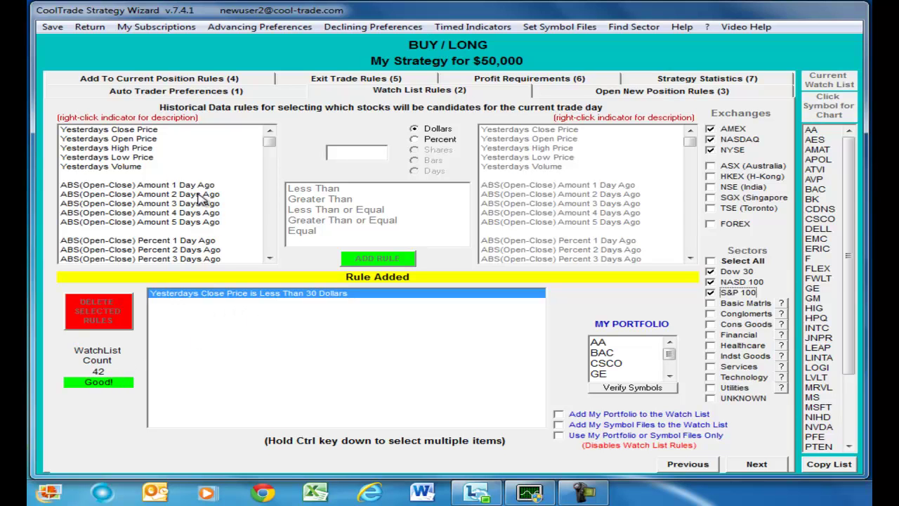
left_click(120, 131)
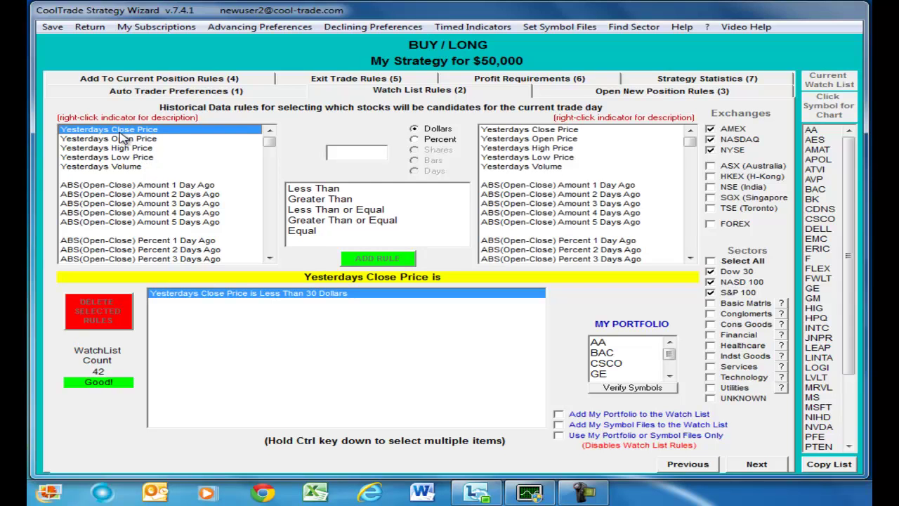
left_click(319, 200)
type("20")
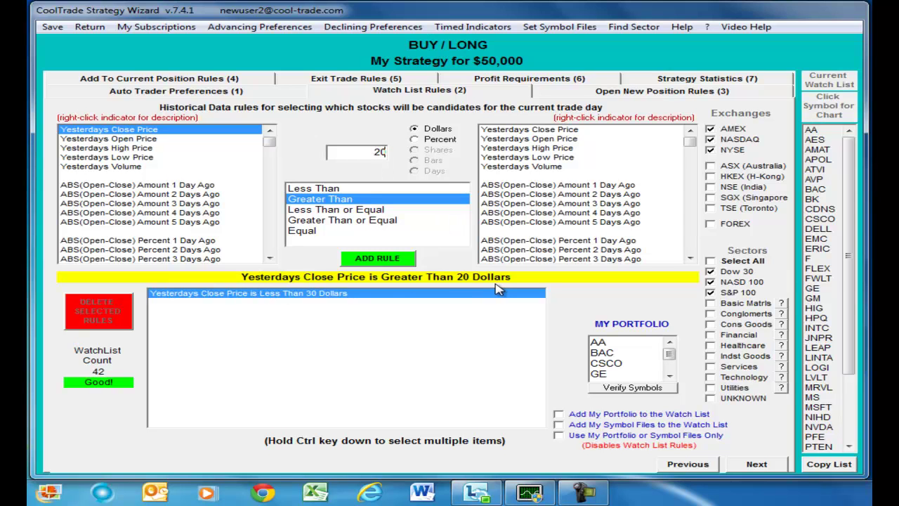
left_click(370, 260)
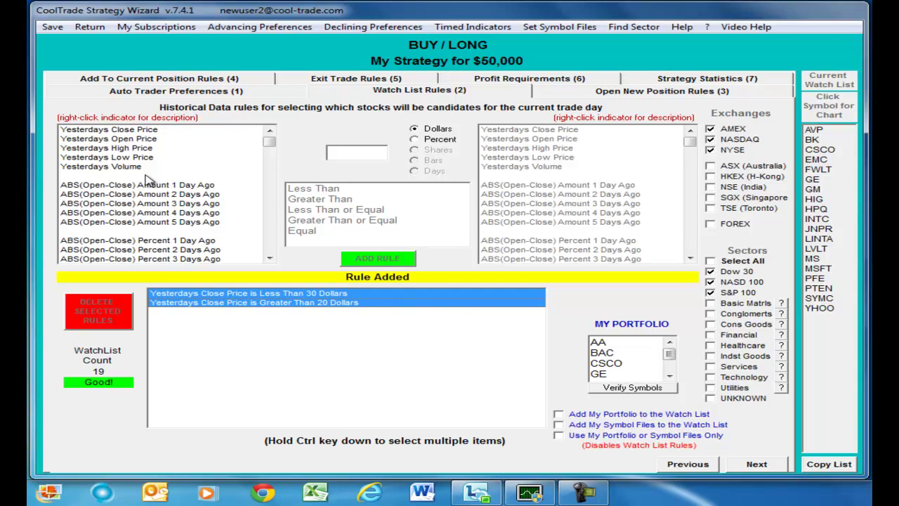
- Add the watch list rule "Yesterdays Volume is Greater Than 3000000 Shares"
left_click(116, 168)
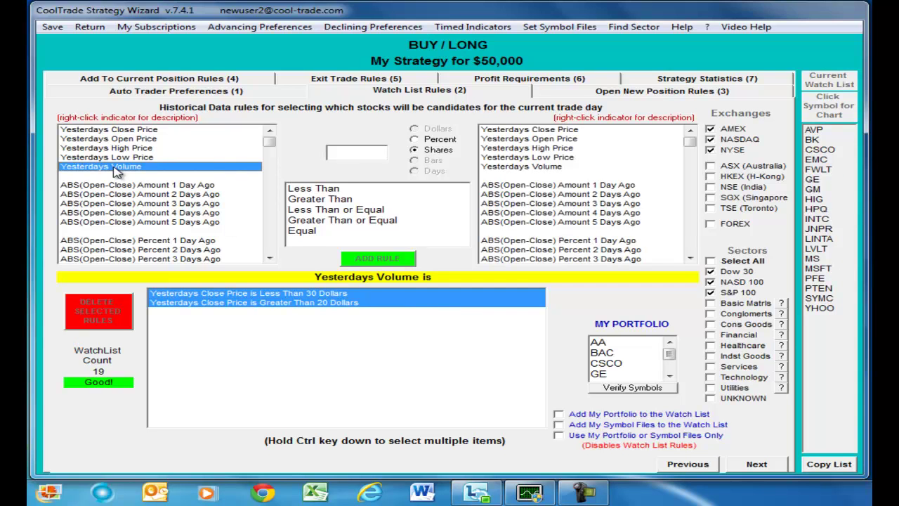
left_click(346, 201)
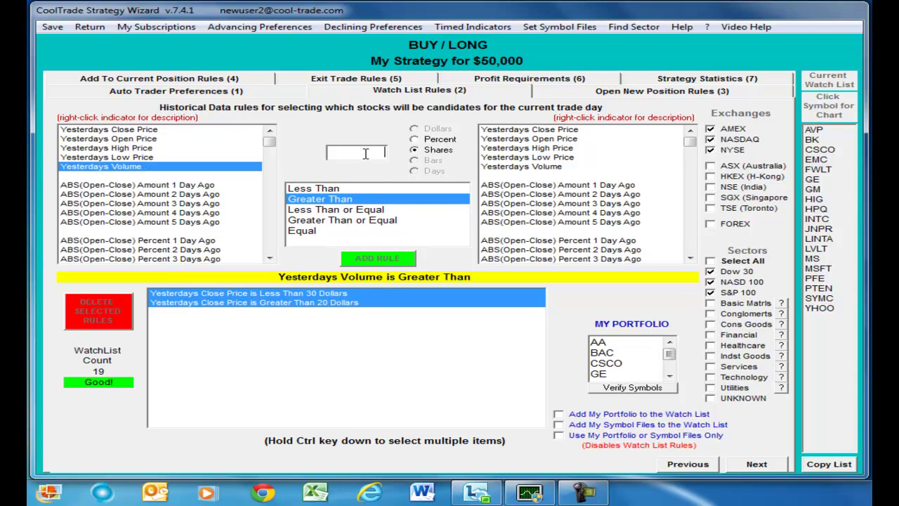
type("30")
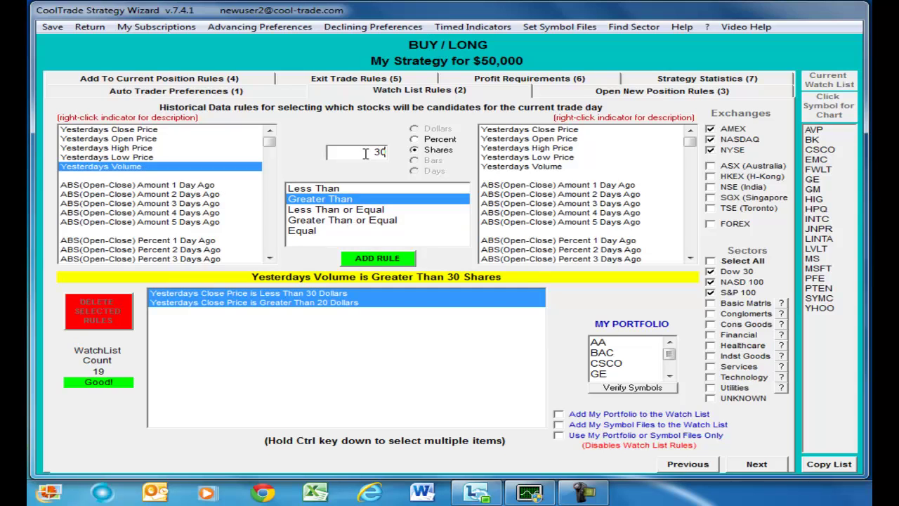
type("000")
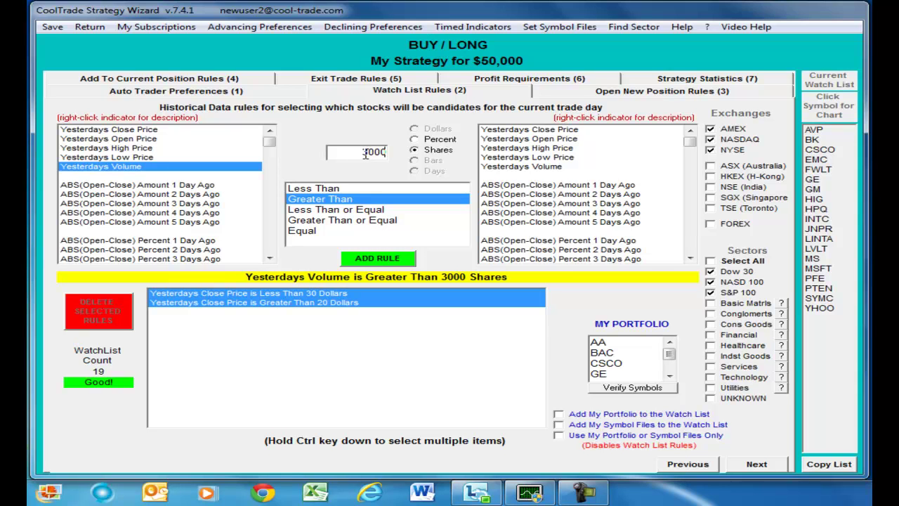
type("00")
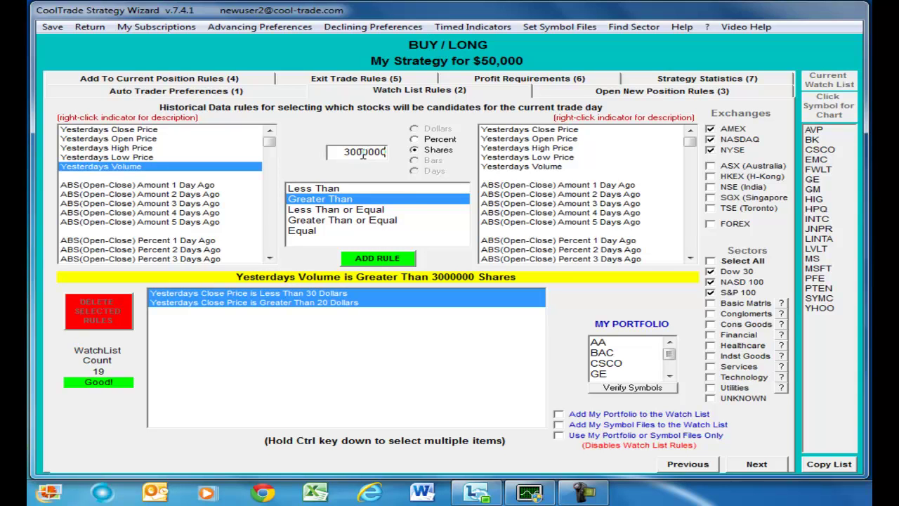
left_click(397, 262)
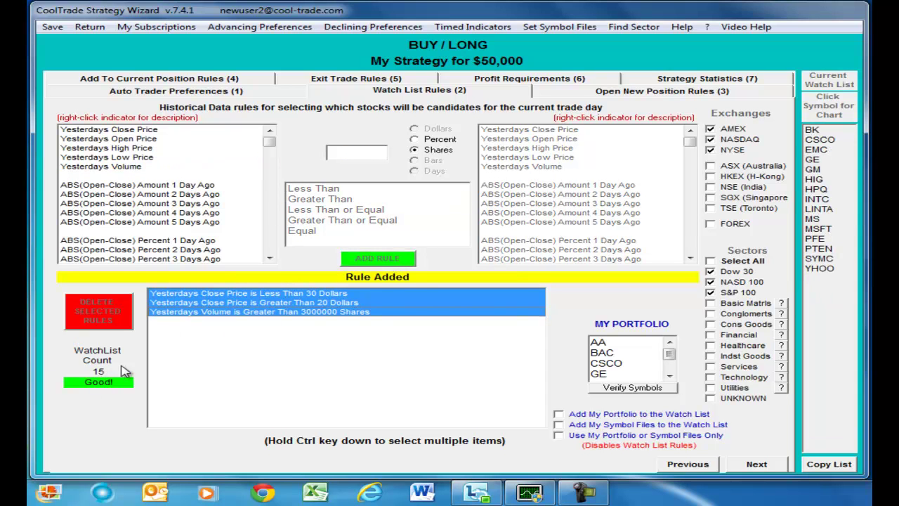
- Add the watch list rule "Average True Range(14) is Greater Than .5 Dollars"
left_click(335, 313)
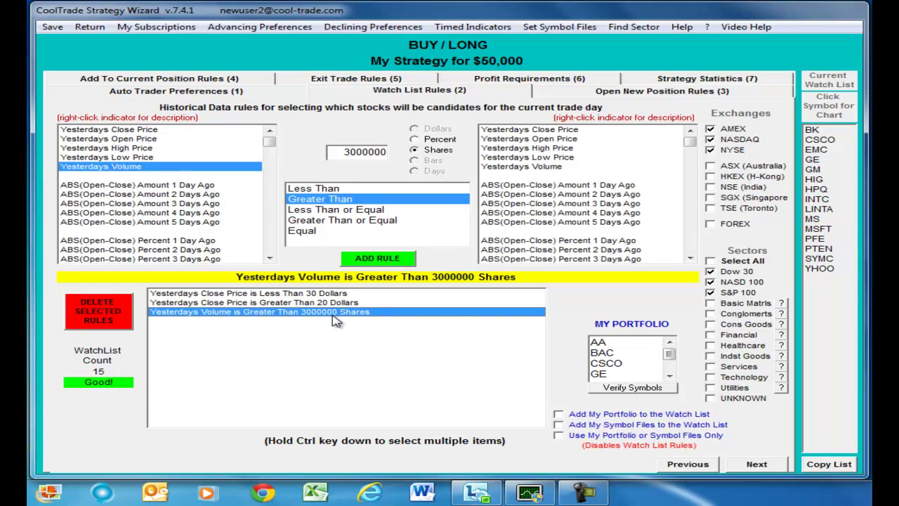
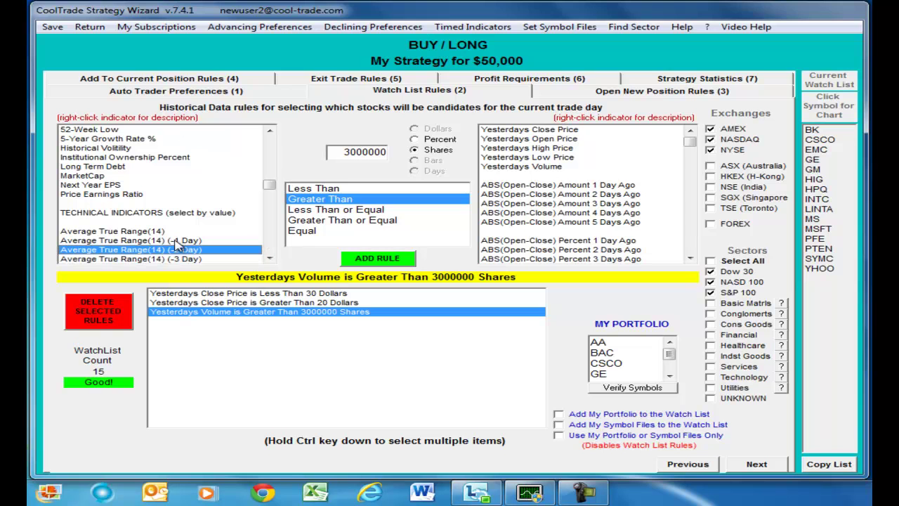
key("Down")
key("Down")
key("Down")
key("Down")
key("Down")
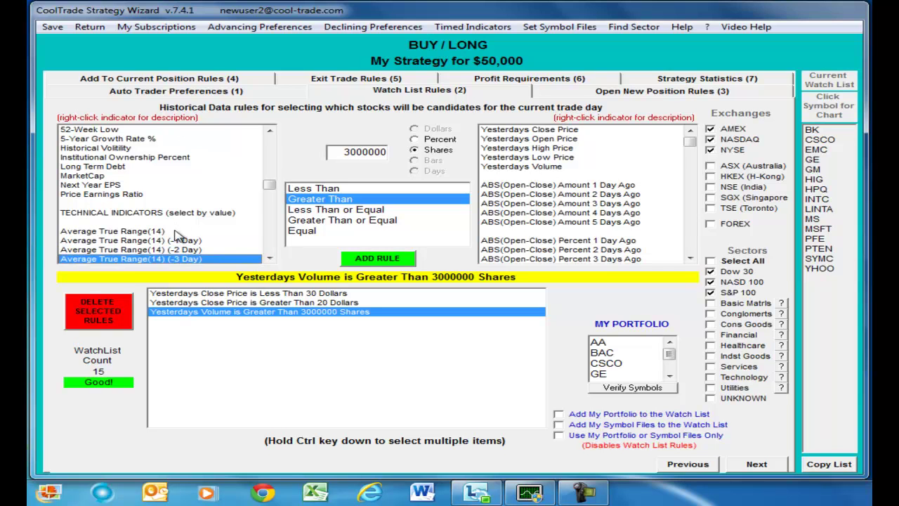
key("Up")
key("Up")
key("Up")
key("Up")
key("Up")
key("Up")
key("Up")
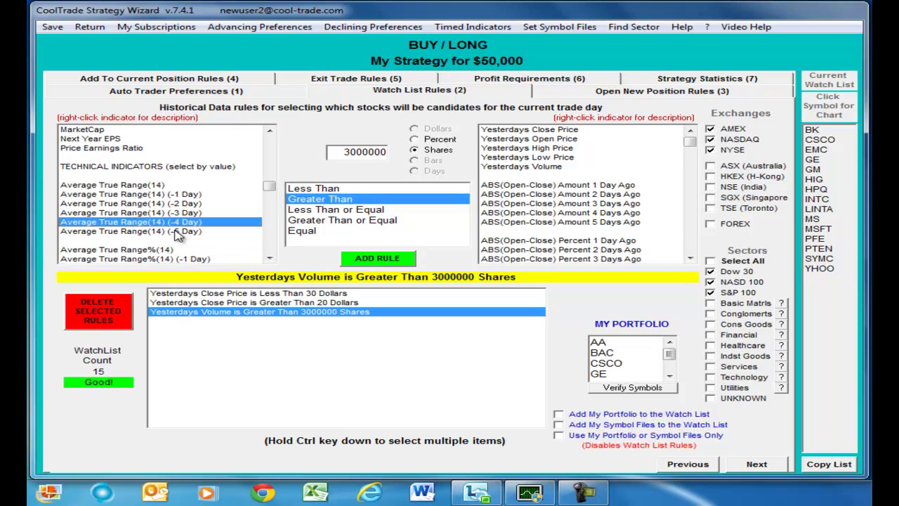
left_click(123, 186)
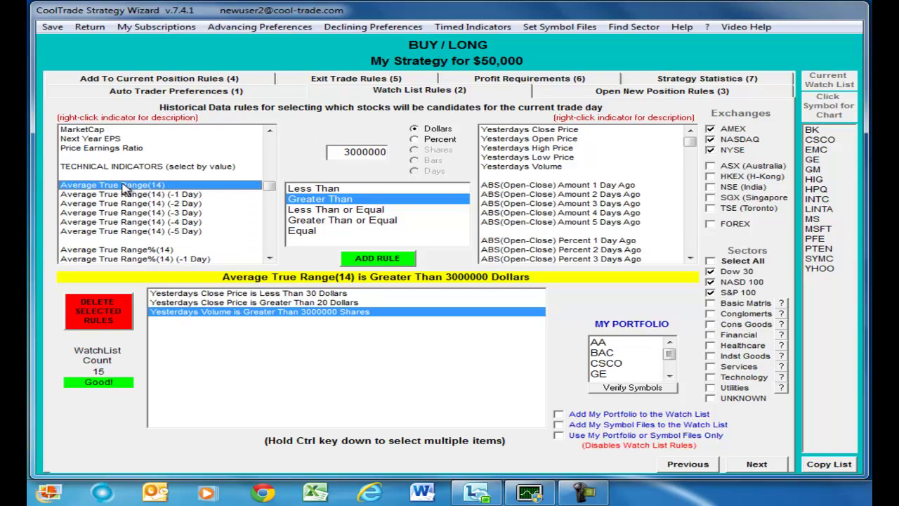
left_click_drag(337, 152, 420, 153)
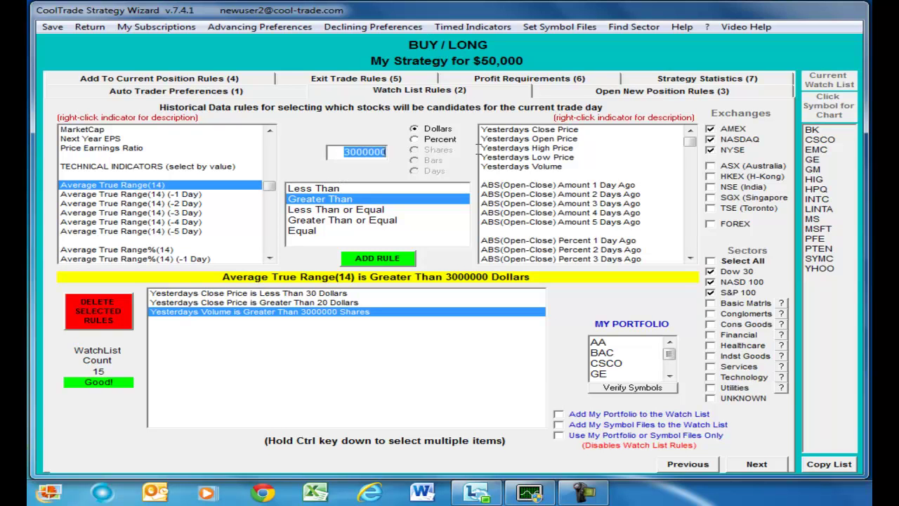
key("BackSpace")
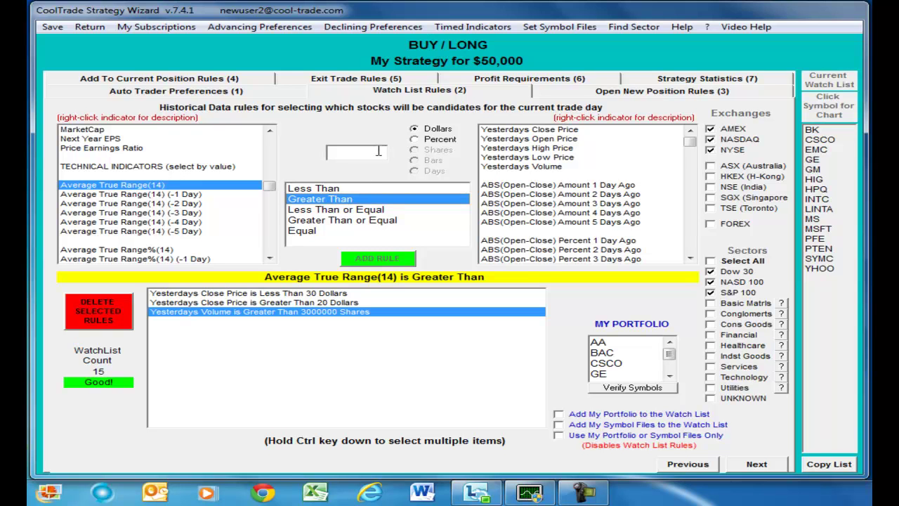
type(".5")
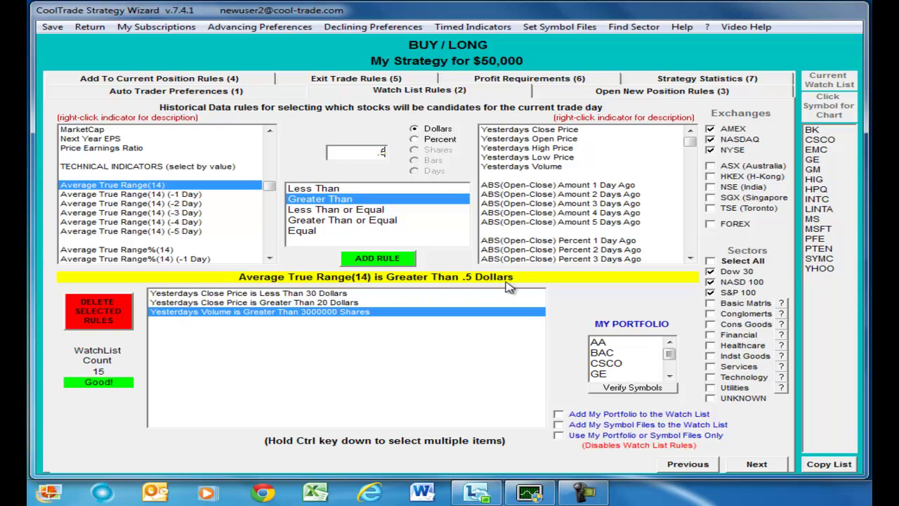
left_click(402, 260)
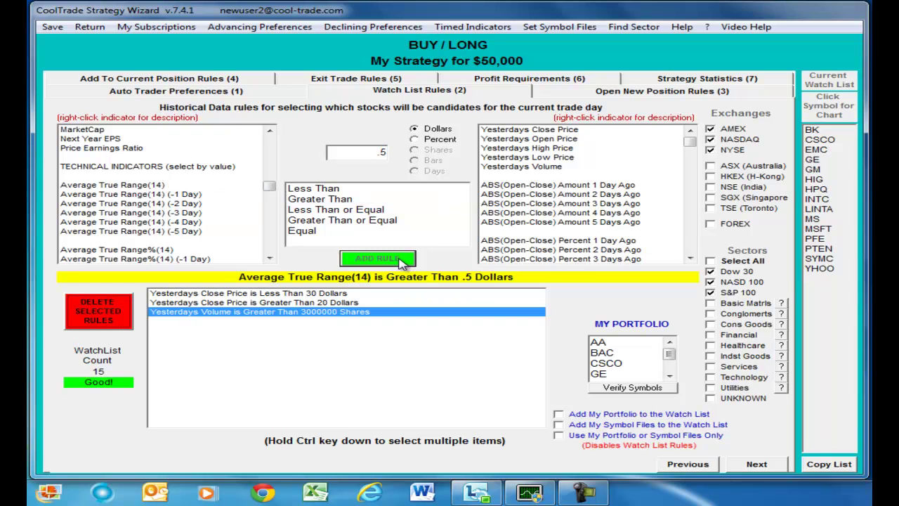
left_click(257, 321)
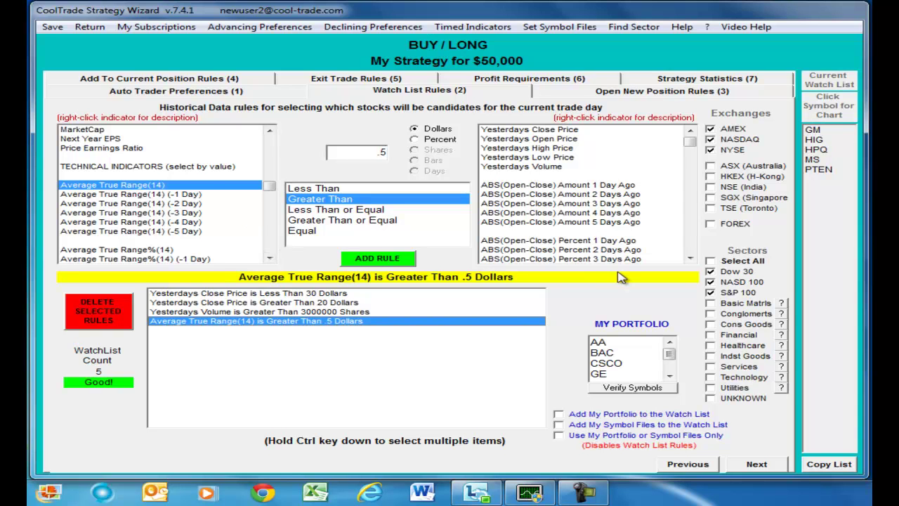
- Include all sectors in the watch list selection
left_click(712, 262)
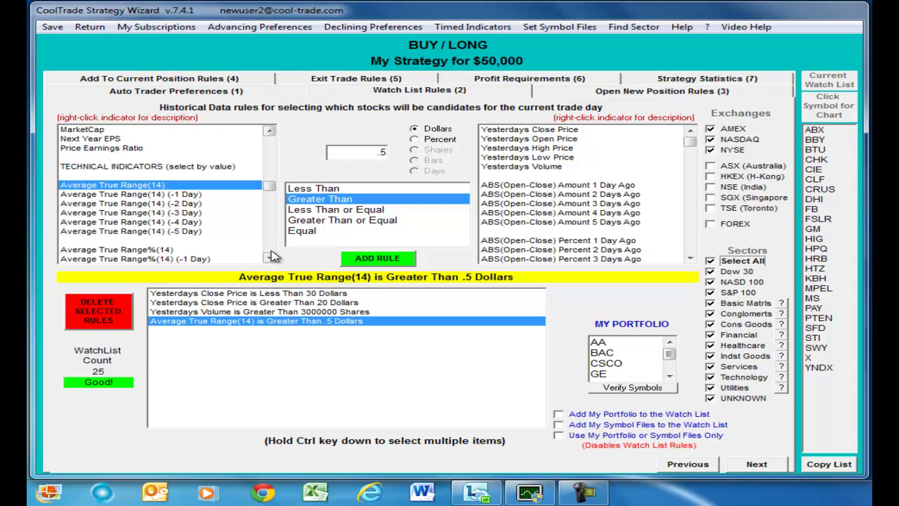
left_click(269, 258)
left_click(270, 258)
left_click(270, 257)
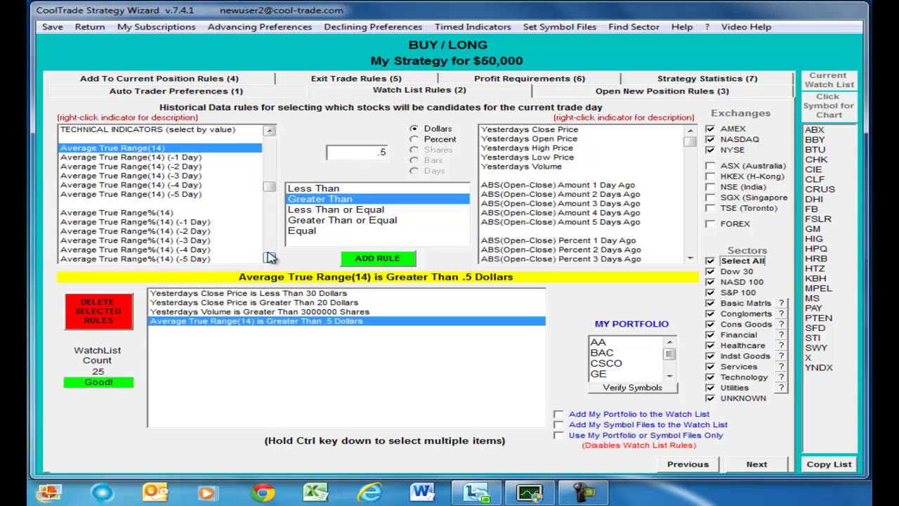
left_click(157, 205)
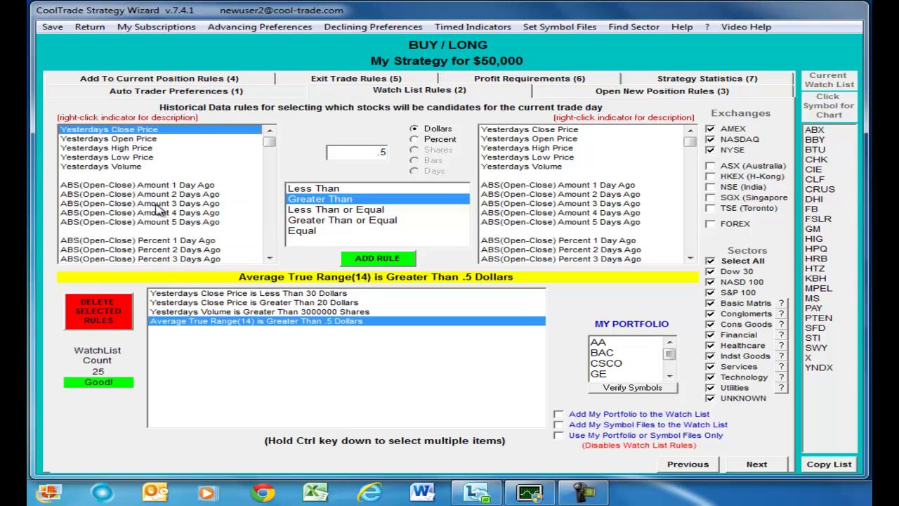
- Add the watch list rule "Yesterdays Close Price is at least 20 Percent Less Than Highest Price During Previous 200 Days"
left_click(186, 132)
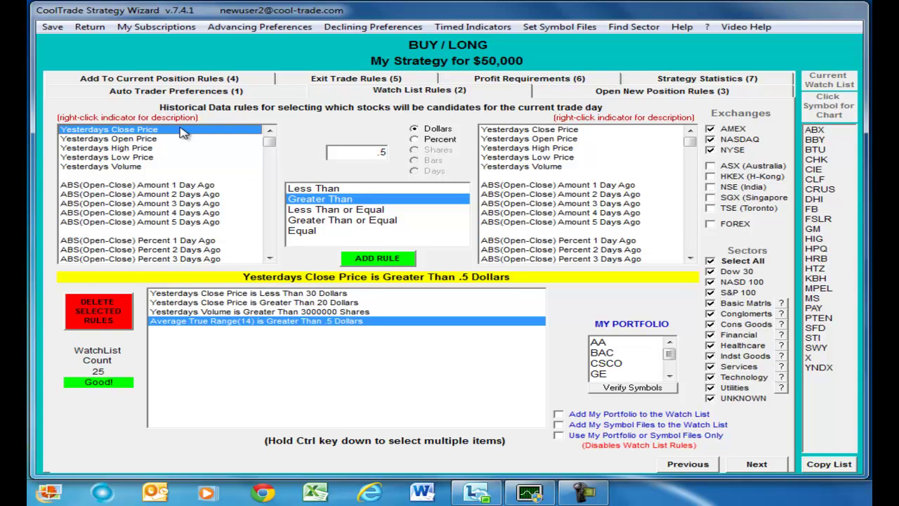
left_click(416, 141)
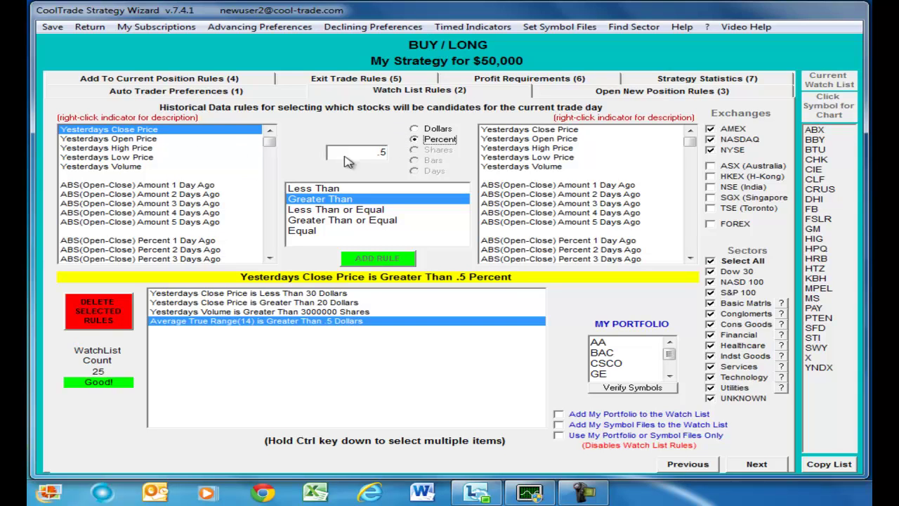
left_click(370, 188)
left_click_drag(372, 150, 434, 149)
type("20")
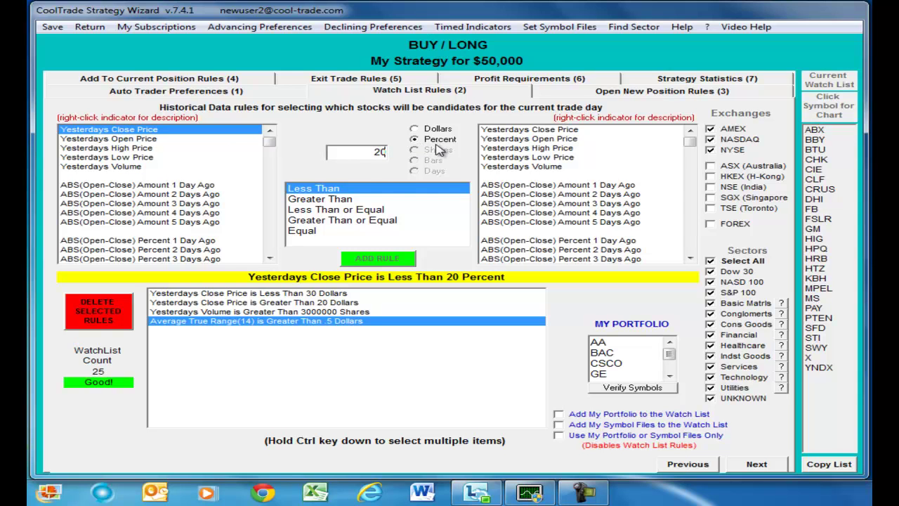
left_click(497, 180)
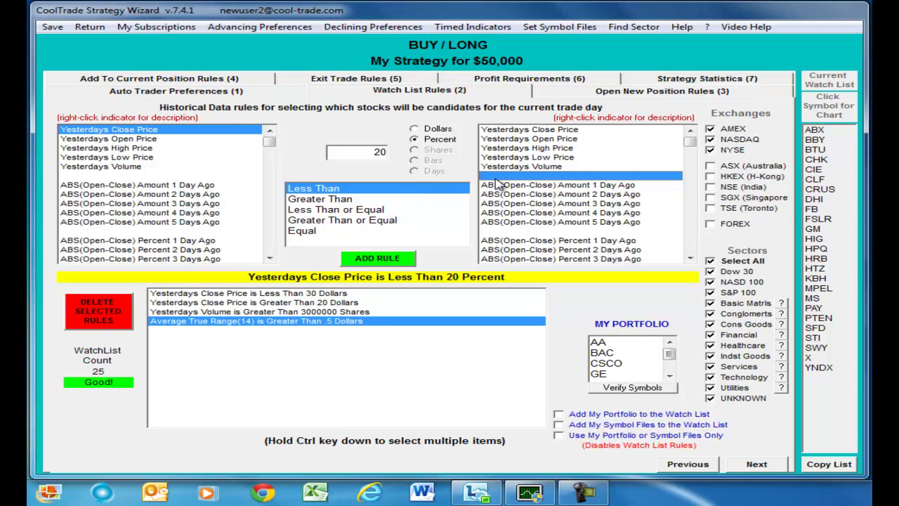
key("Page_Down")
key("Page_Down")
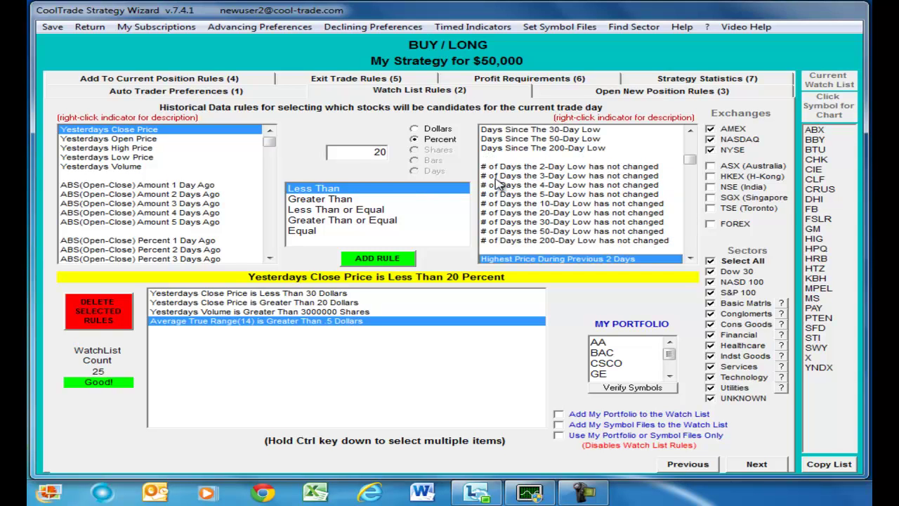
key("Down")
key("Down")
key("Down")
key("Down")
key("Down")
key("Down")
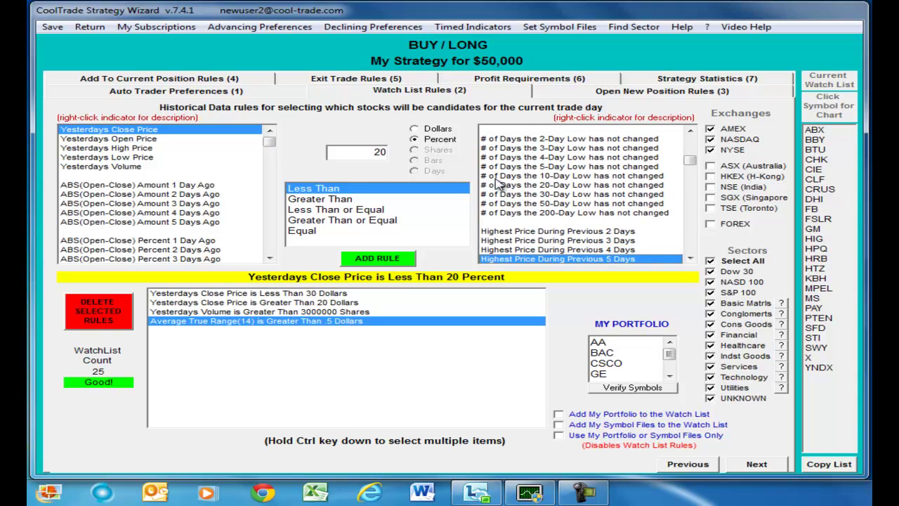
key("Down")
key("Down")
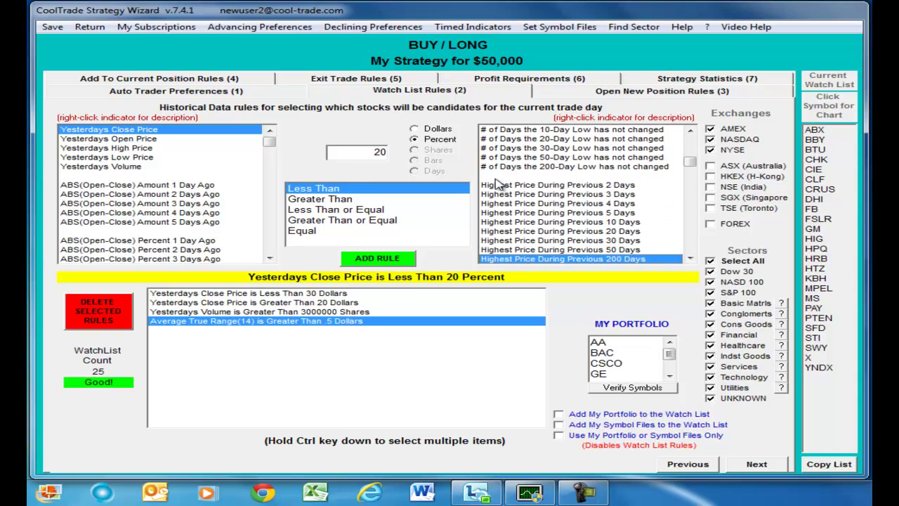
left_click(546, 260)
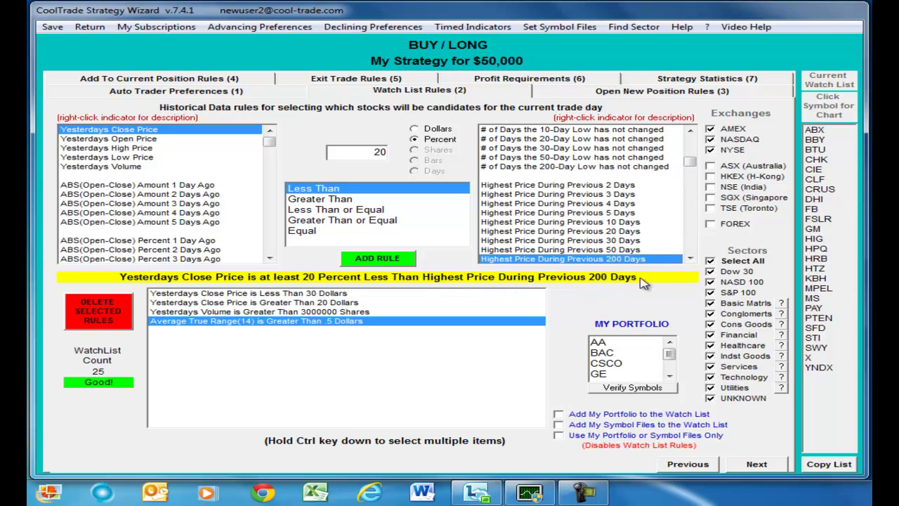
left_click(389, 260)
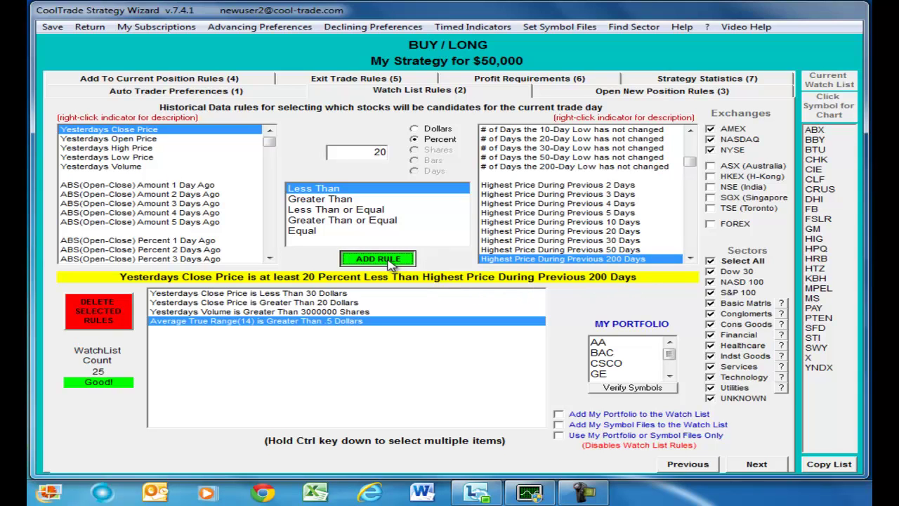
left_click(316, 334)
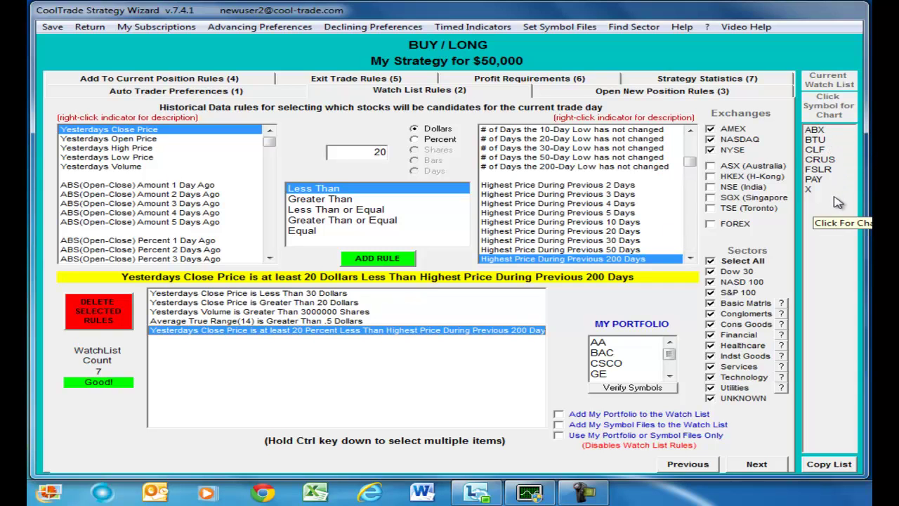
- Review the volume, close price, Average True Range(14) and 200-day highest price rules in the watch list rules
left_click(355, 312)
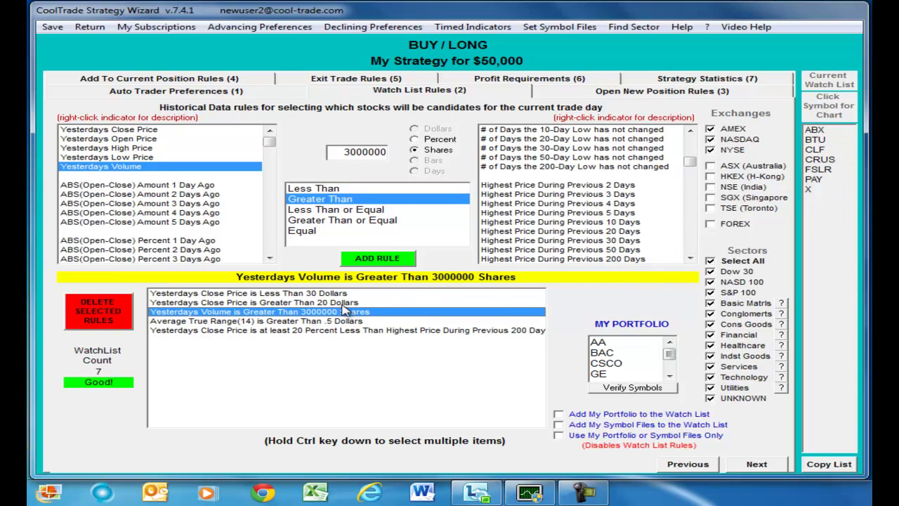
left_click(335, 294)
left_click(335, 303)
left_click(333, 294)
left_click(333, 322)
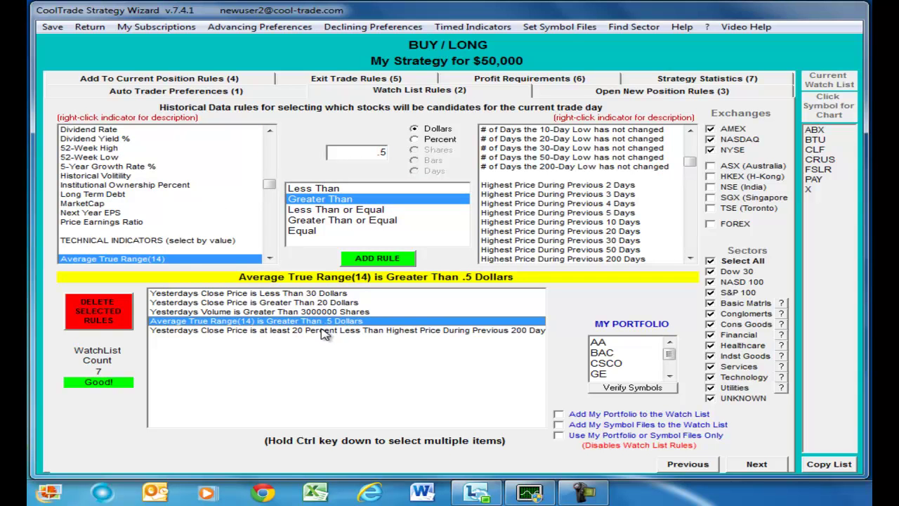
left_click(324, 331)
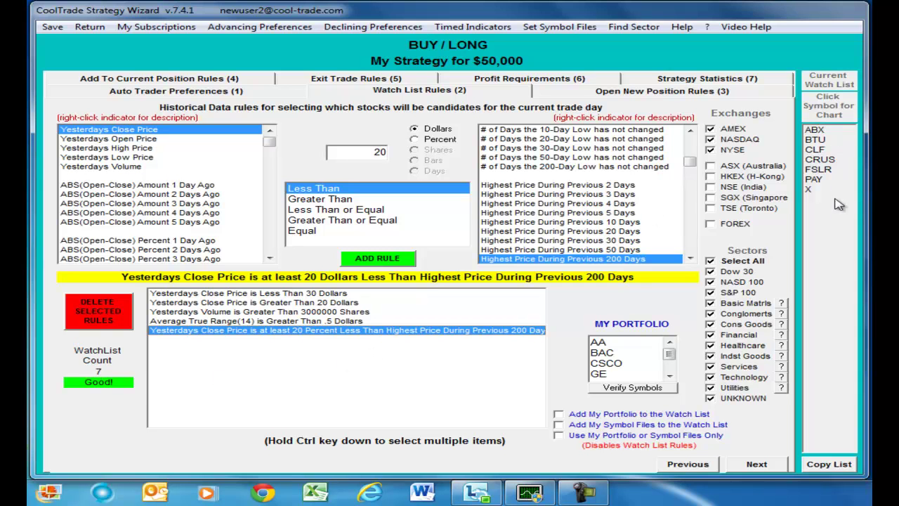
- Browse the historical indicators available for the first side of a rule, down to 200-Day Average Volume
left_click(270, 259)
left_click(270, 258)
left_click(270, 258)
left_click(270, 259)
left_click(270, 259)
left_click(270, 258)
left_click(270, 258)
left_click(270, 259)
left_click(270, 258)
left_click(270, 258)
left_click(270, 258)
left_click(270, 259)
left_click(270, 258)
left_click(270, 258)
left_click(269, 259)
left_click(270, 259)
left_click(270, 259)
left_click(270, 259)
left_click(270, 259)
left_click(270, 258)
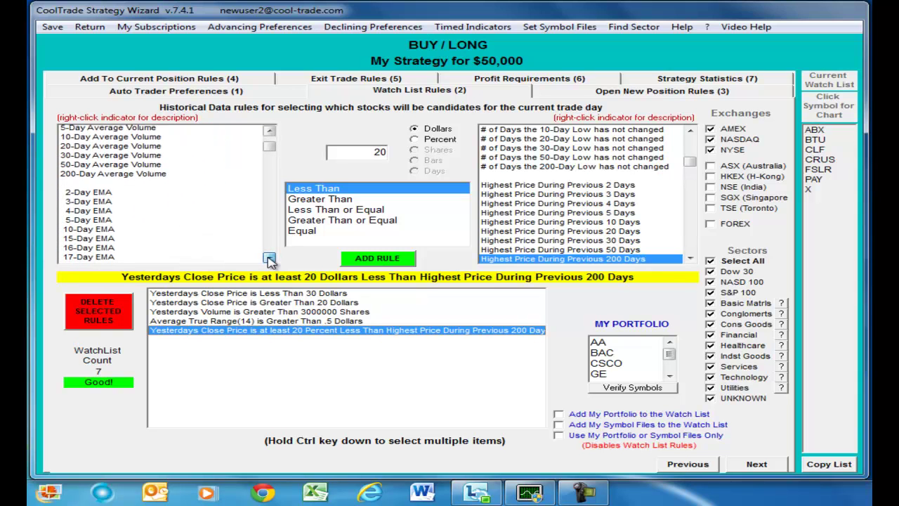
left_click(270, 259)
left_click(270, 258)
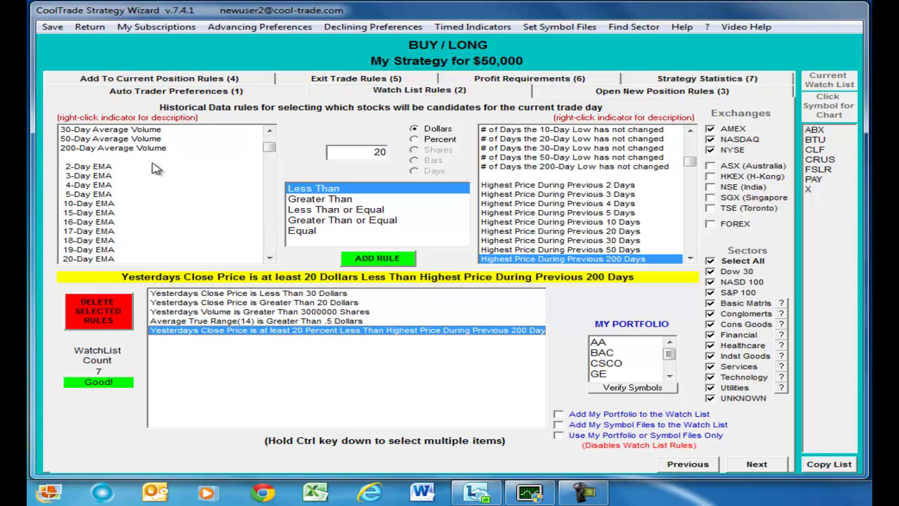
left_click(133, 149)
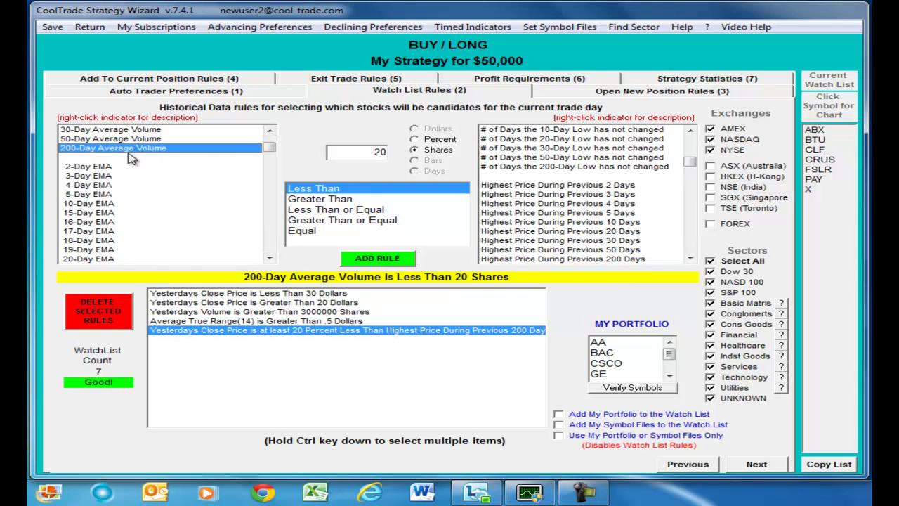
- Browse the EMA indicators available for the first side of a rule, from 2-Day EMA through 200-Day EMA
left_click(110, 168)
key("Down")
key("Down")
key("Down")
key("Down")
key("Down")
key("Down")
key("Down")
key("Down")
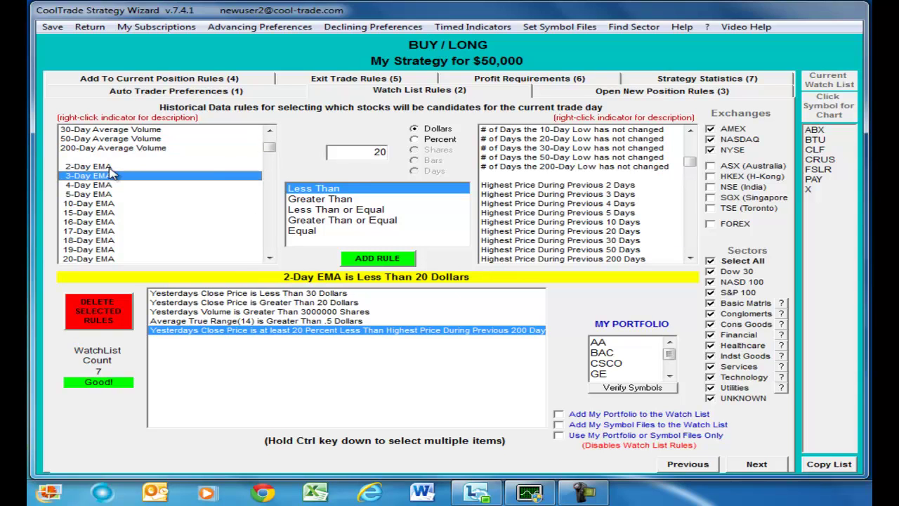
key("Down")
key("Down")
key("Down")
key("Down")
key("Down")
key("Down")
key("Down")
key("Down")
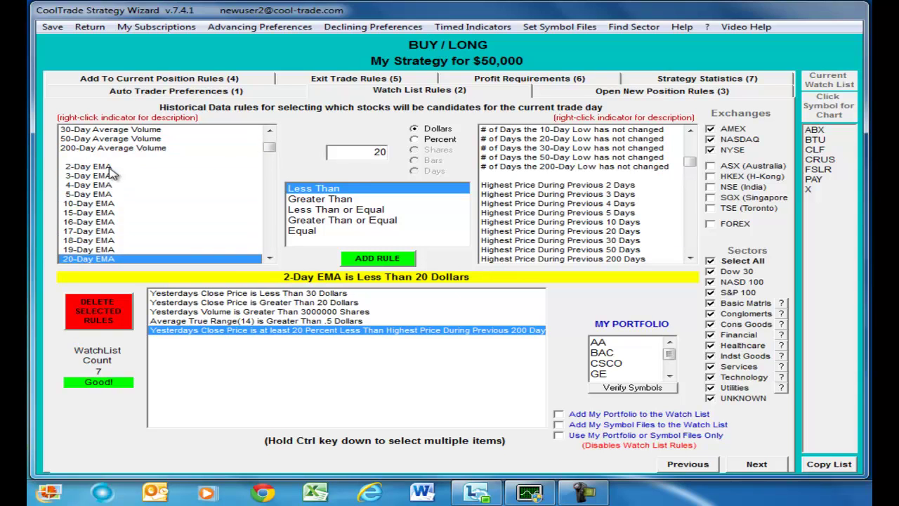
key("Down")
key("Down")
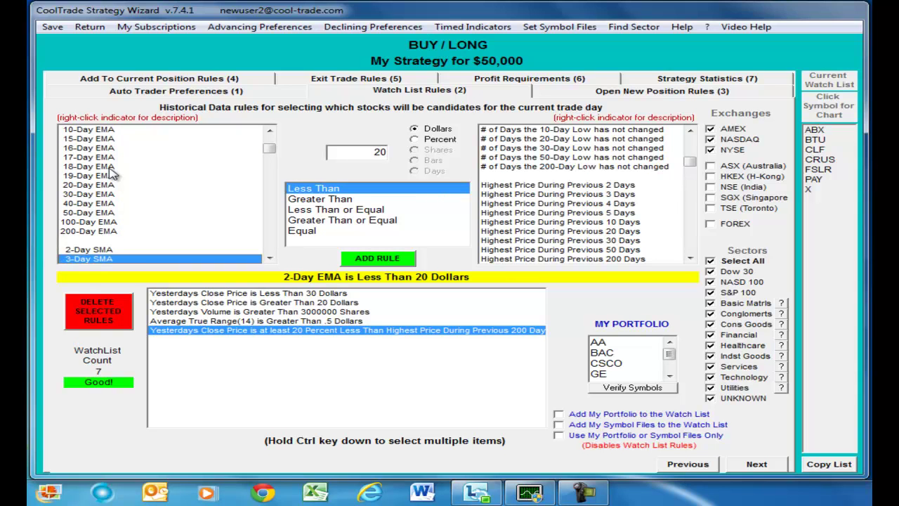
- Examine the SMA indicators in the first-side indicator list, through 200-Day SMA
key("Down")
key("Down")
key("Down")
key("Down")
key("Down")
key("Down")
key("Down")
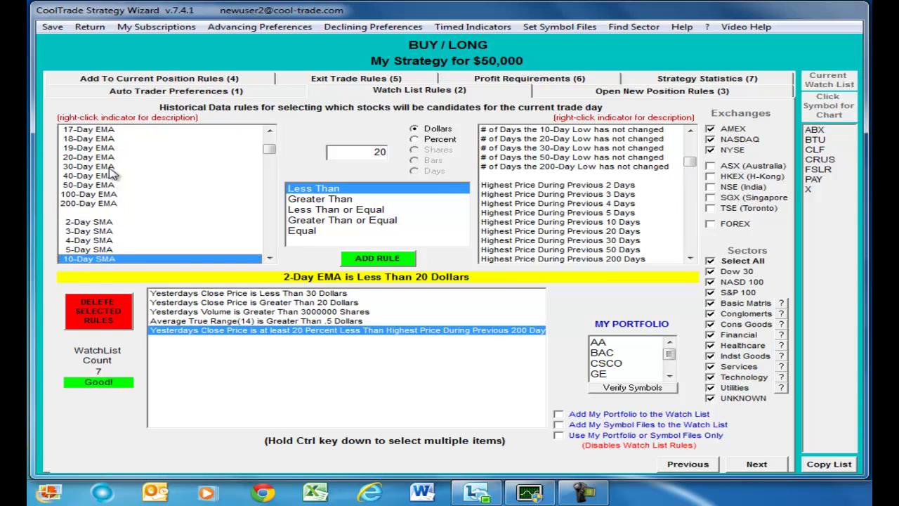
key("Down")
key("Down")
key("Down")
key("Down")
key("Down")
key("Down")
key("Down")
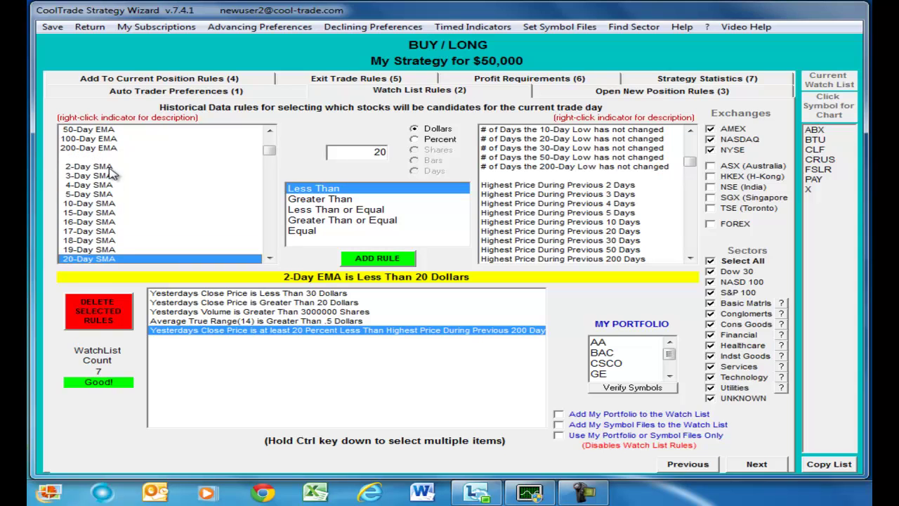
key("Down")
key("Down")
key("Down")
key("Down")
key("Down")
key("Down")
key("Down")
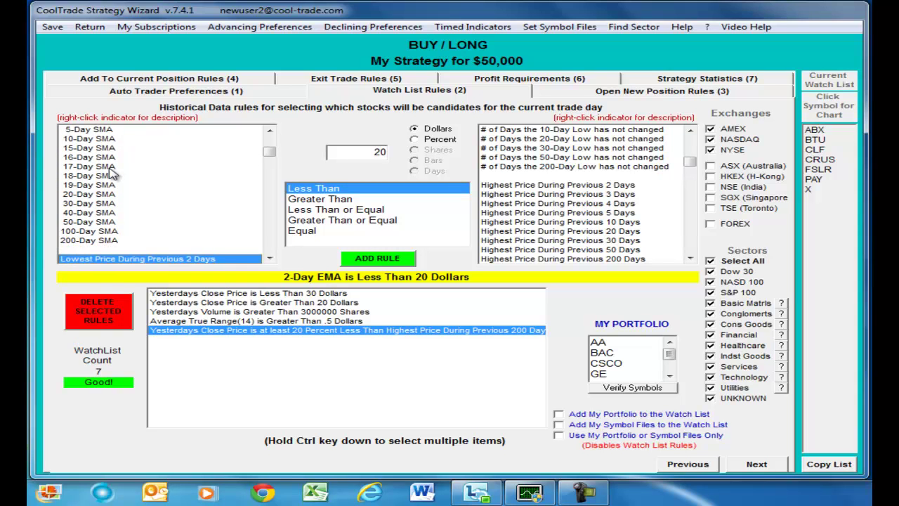
- Examine the low-based indicators: Lowest Price During Previous Days, Days Since The Low and # of Days the Low has not changed
key("Down")
key("Down")
key("Down")
key("Down")
key("Down")
key("Down")
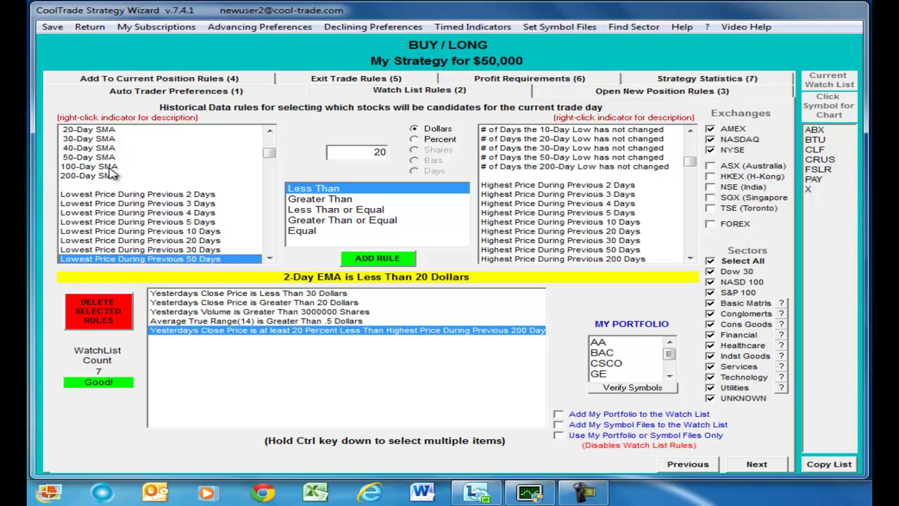
key("Down")
key("Down")
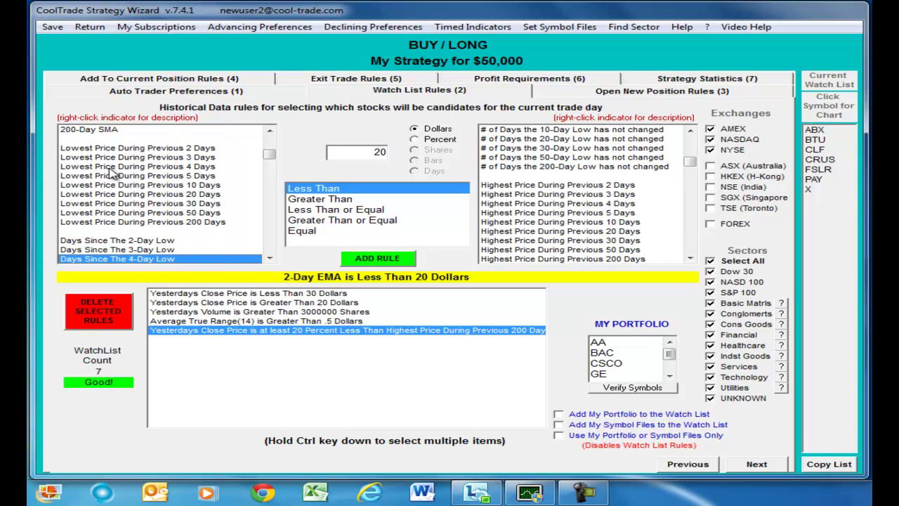
key("Down")
key("Down")
key("Down")
key("Down")
key("Down")
key("Down")
key("Down")
key("Down")
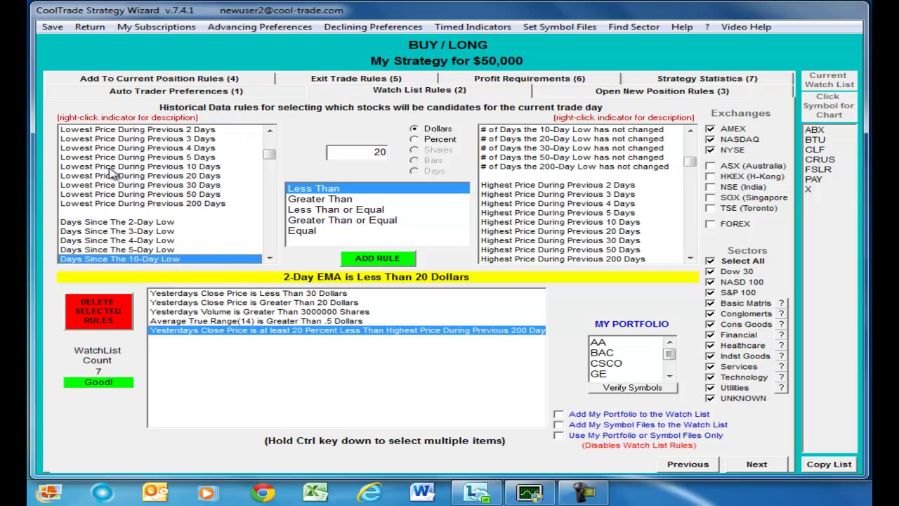
key("Down")
key("Down")
key("Down")
key("Down")
key("Down")
key("Down")
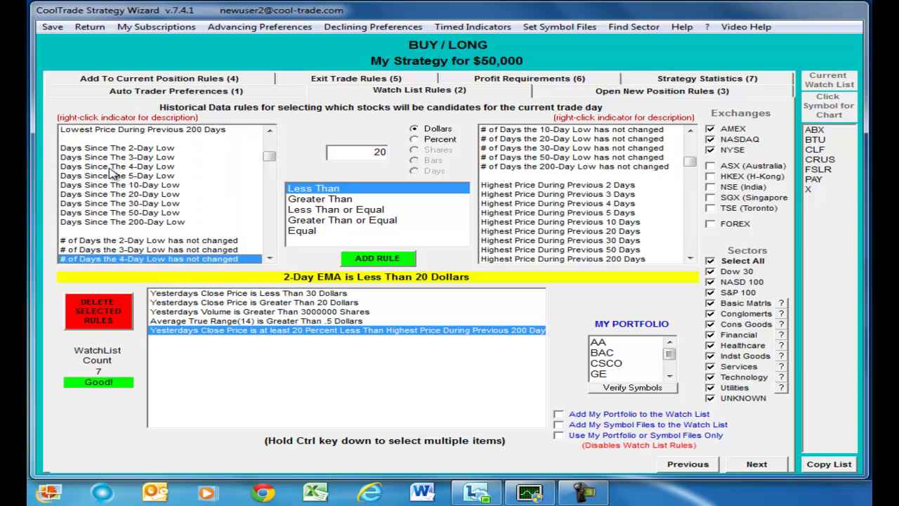
key("Down")
key("Down")
key("Down")
key("Down")
key("Down")
key("Down")
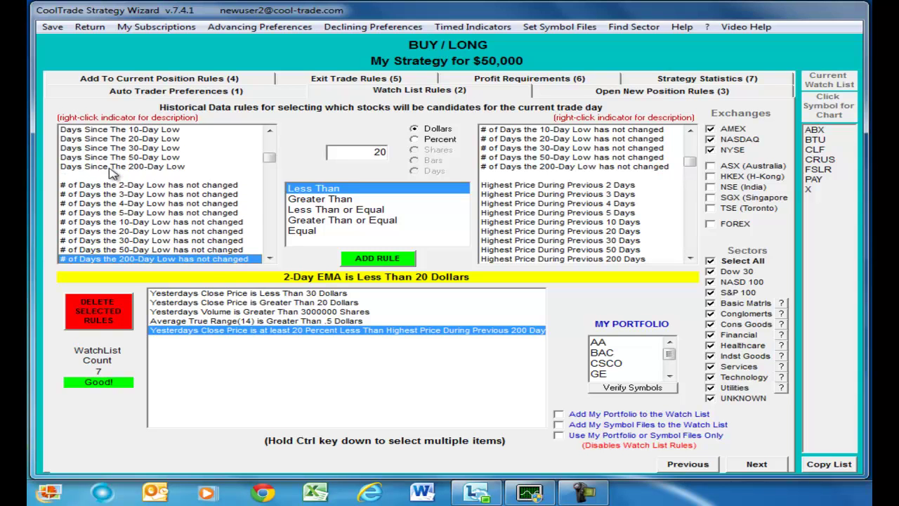
- Examine the high-based indicators: Highest Price During Previous Days, Days Since The High and # of Days the High Has Not Changed
key("Down")
key("Down")
key("Down")
key("Down")
key("Down")
key("Down")
key("Down")
key("Down")
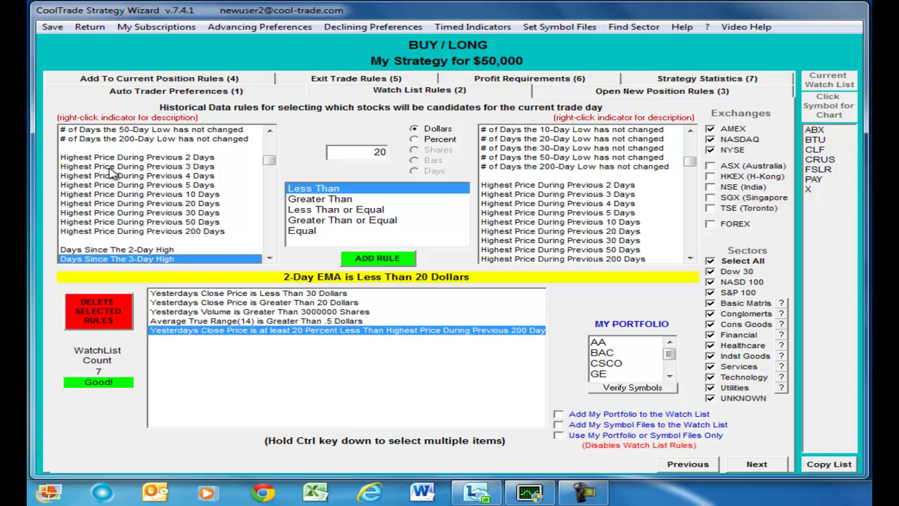
key("Down")
key("Down")
key("Down")
key("Down")
key("Down")
key("Down")
key("Down")
key("Down")
key("Down")
key("Down")
key("Down")
key("Down")
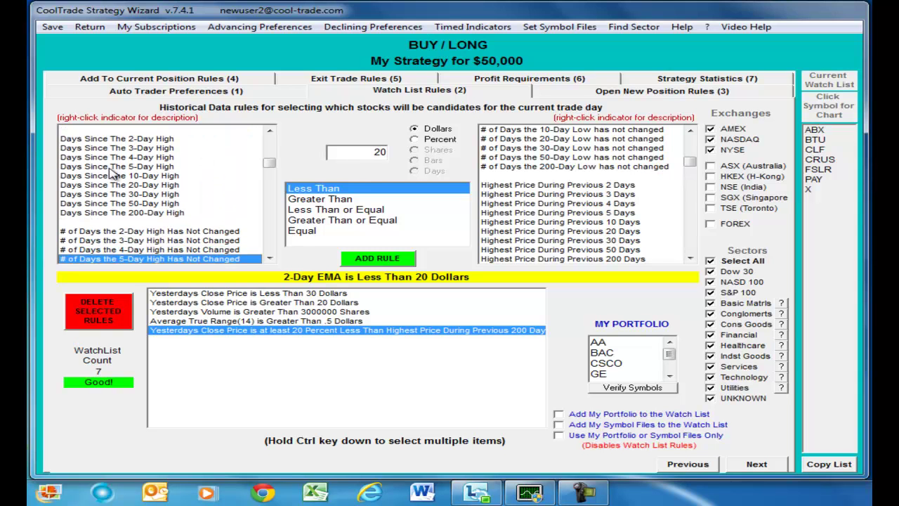
key("Down")
key("Down")
key("Down")
key("Down")
key("Down")
key("Down")
key("Down")
key("Down")
key("Down")
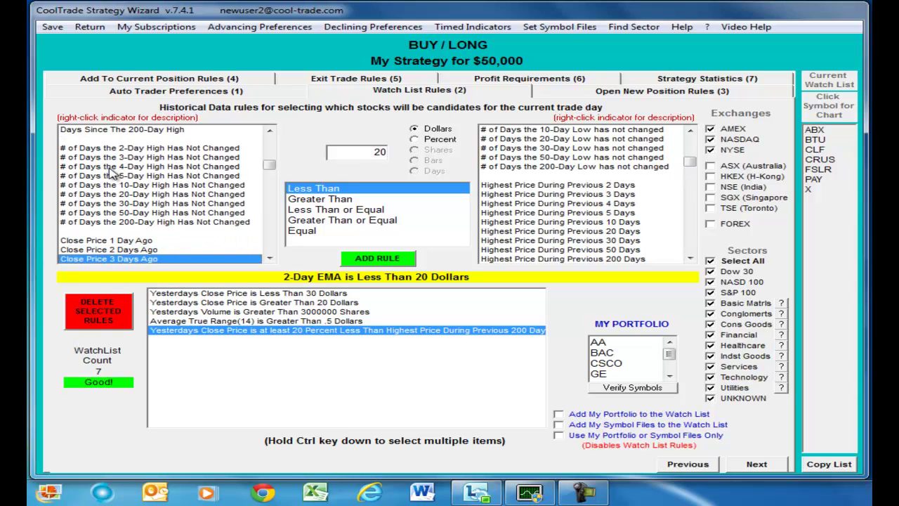
- Browse the Close Price Days Ago and Price Change Since indicators, down to Percent Change Since 1 Days Ago
key("Down")
key("Down")
key("Down")
key("Down")
key("Down")
key("Down")
key("Down")
key("Down")
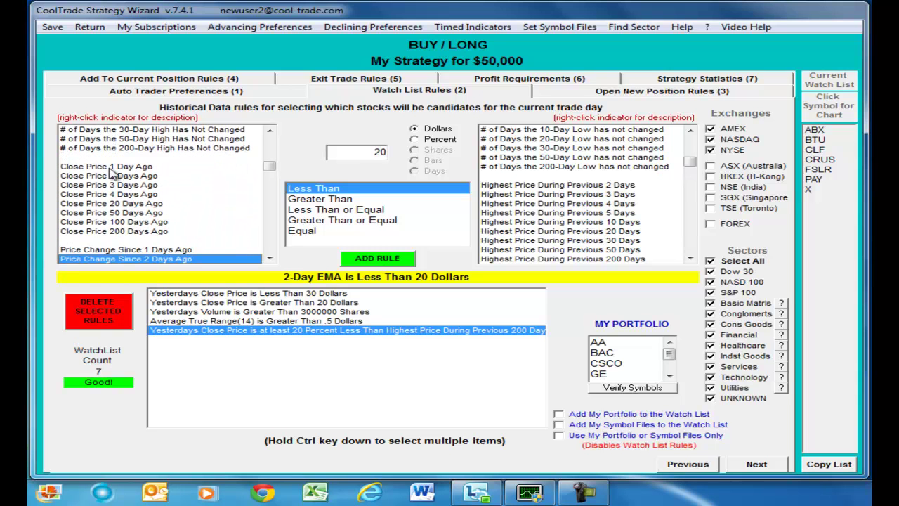
key("Down")
key("Down")
key("Down")
key("Down")
key("Down")
key("Down")
key("Down")
key("Down")
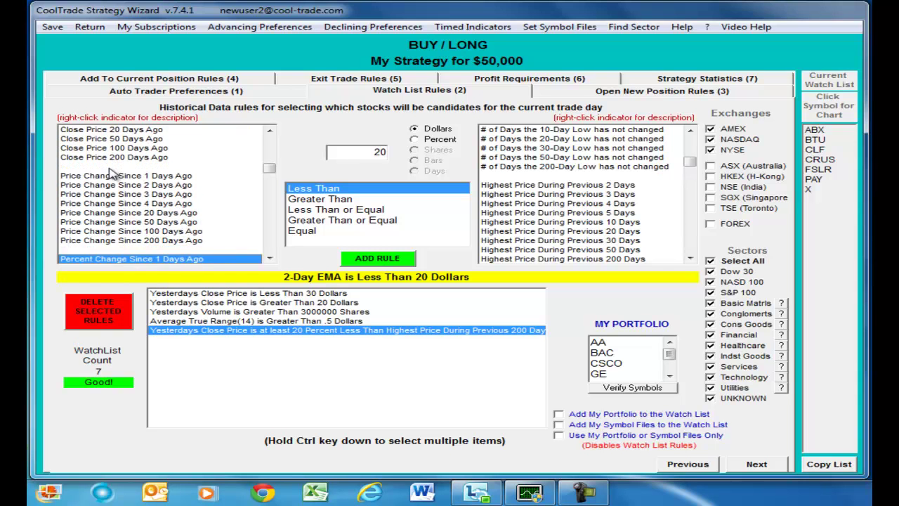
- Browse the Percent Change Since and Volume Days Ago indicators, down to the first entries of the fundamental data section
key("Down")
key("Down")
key("Down")
key("Down")
key("Down")
key("Down")
key("Down")
key("Down")
key("Down")
key("Down")
key("Down")
key("Down")
key("Down")
key("Down")
key("Down")
key("Down")
key("Down")
key("Down")
key("Down")
key("Down")
key("Down")
key("Down")
key("Down")
key("Down")
key("Down")
key("Down")
key("Down")
key("Down")
key("Down")
key("Down")
key("Down")
key("Down")
key("Down")
key("Down")
key("Down")
key("Down")
key("Down")
key("Down")
key("Down")
key("Down")
key("Down")
key("Down")
key("Down")
key("Down")
key("Down")
key("Down")
key("Down")
key("Down")
key("Down")
key("Down")
key("Down")
key("Down")
key("Down")
key("Down")
key("Down")
key("Down")
key("Down")
key("Down")
key("Down")
key("Down")
key("Down")
key("Down")
key("Down")
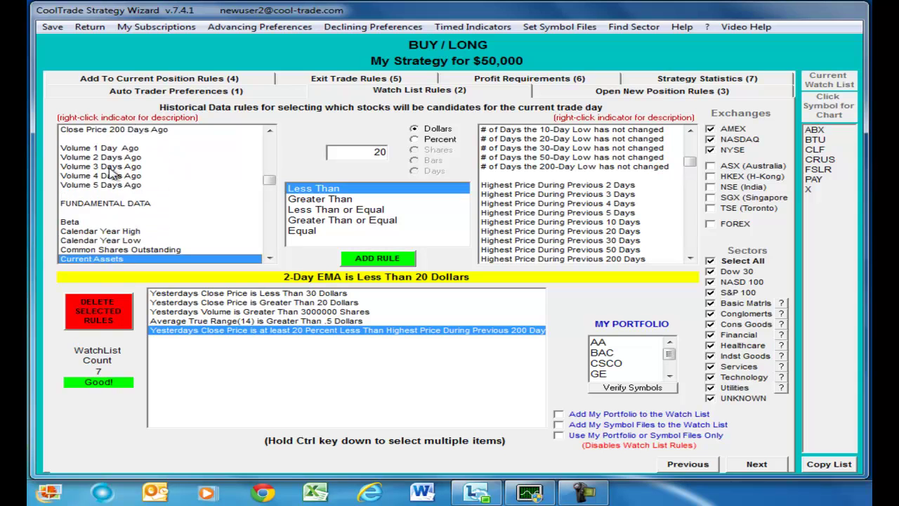
- Examine the fundamental data indicators from the section heading through Days To Next Earnings, including Calendar Year High and Low, Current Assets and Current Year EPS
left_click(110, 169)
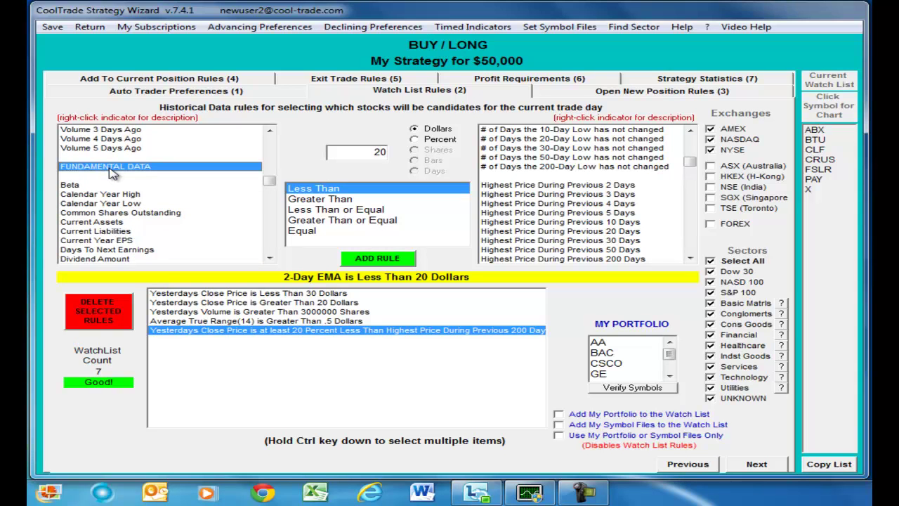
key("Down")
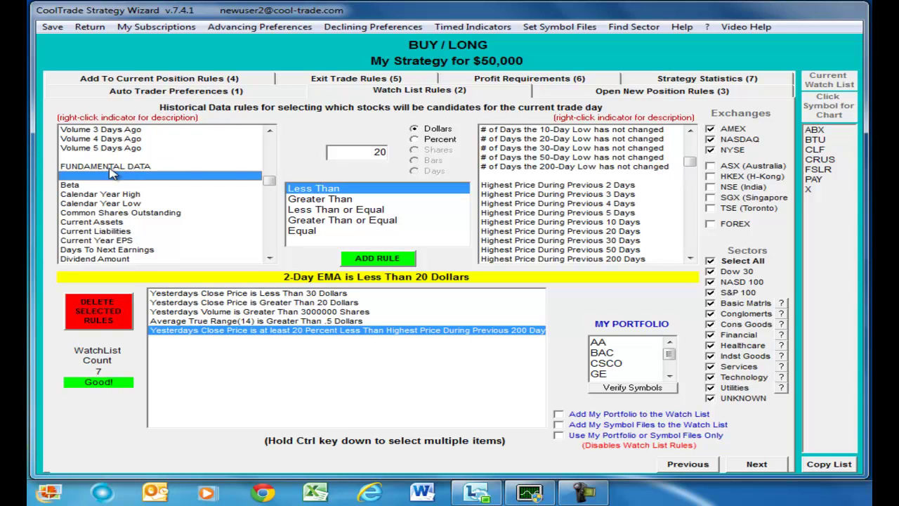
key("Down")
key("Down")
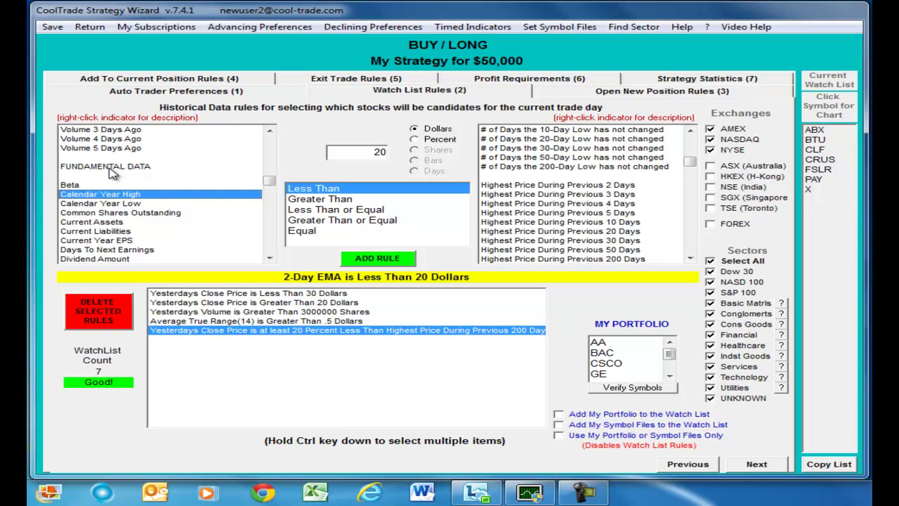
key("Down")
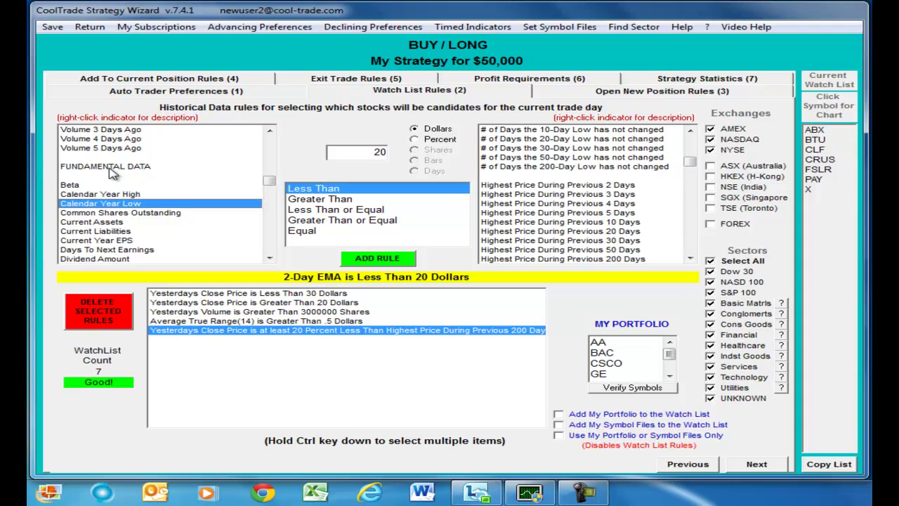
key("Down")
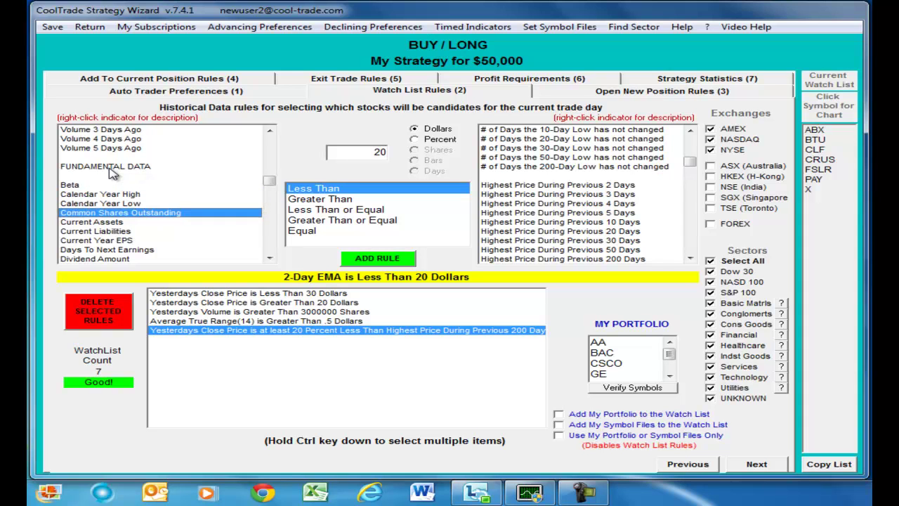
key("Down")
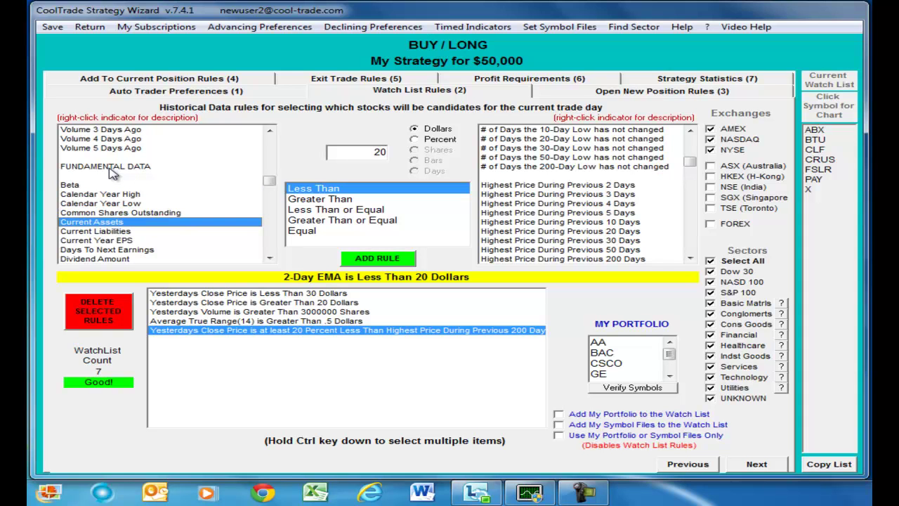
key("Down")
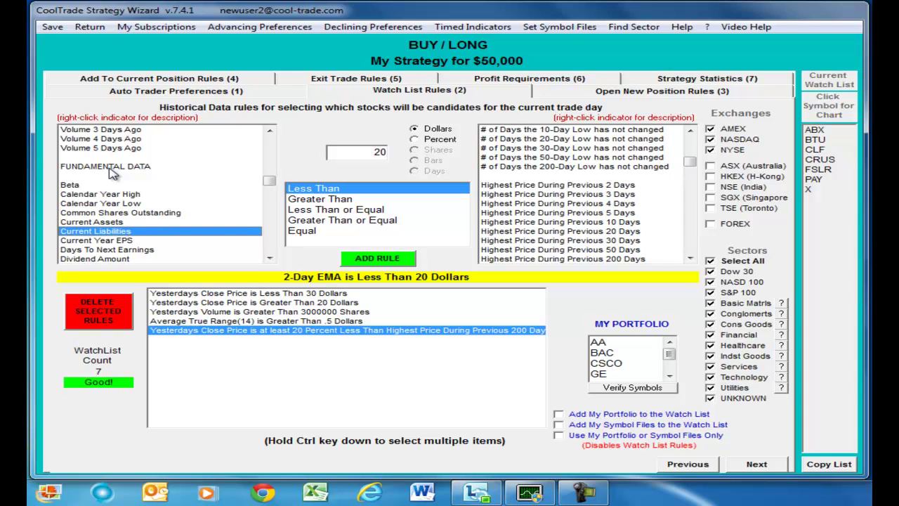
key("Down")
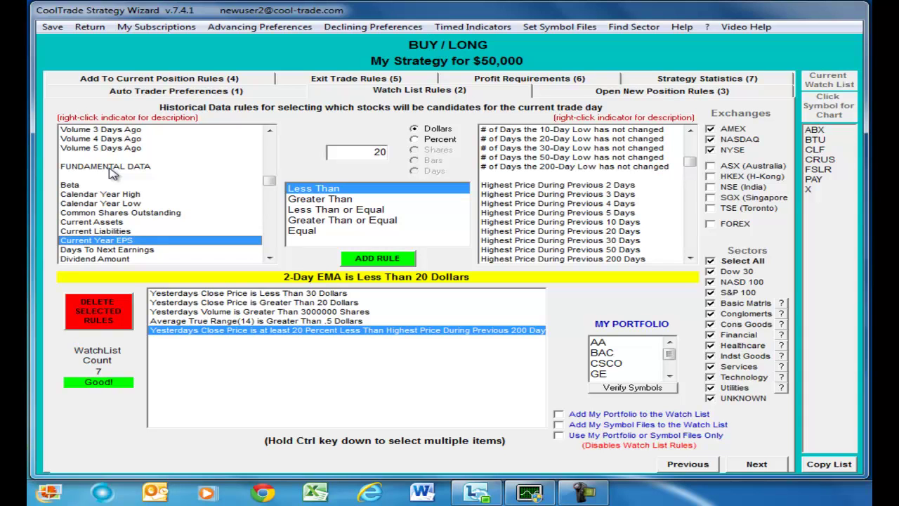
key("Down")
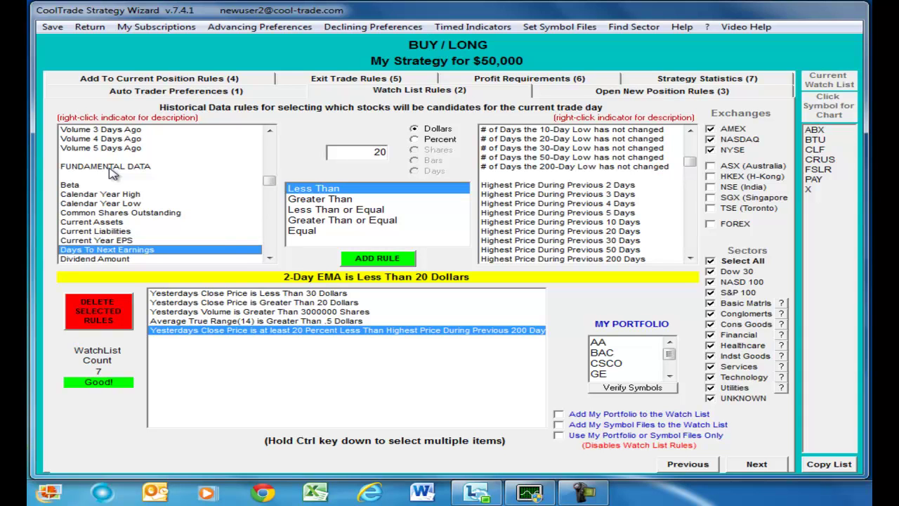
- Examine the dividend, 52-Week High, 52-Week Low and 5-Year Growth Rate % fundamental indicators
key("Down")
key("Down")
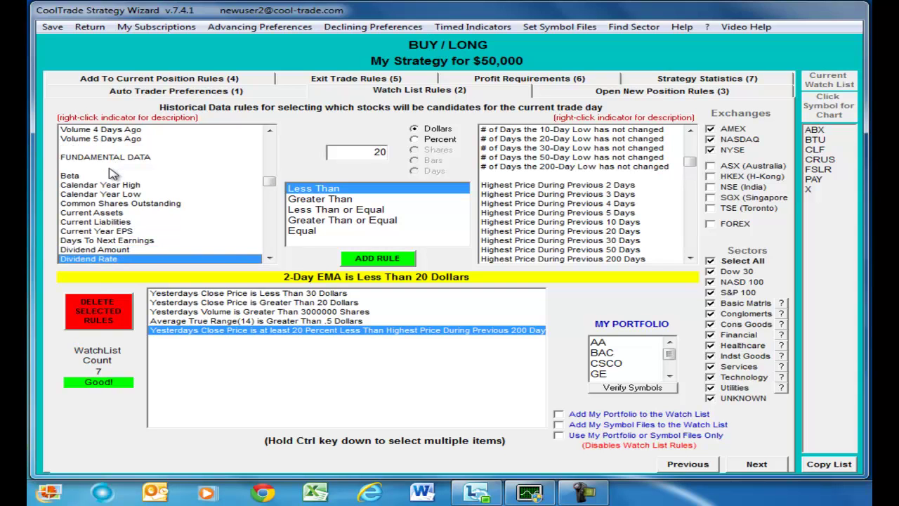
key("Down")
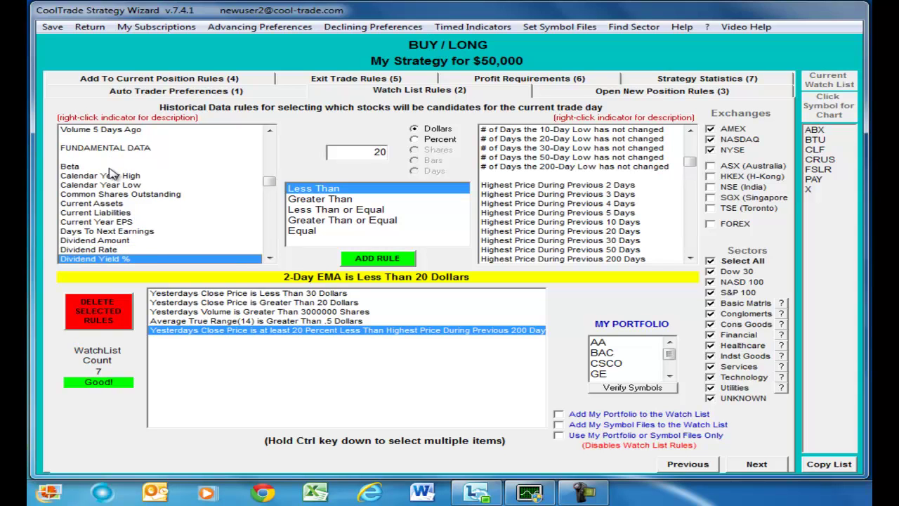
key("Down")
key("Down")
key("Up")
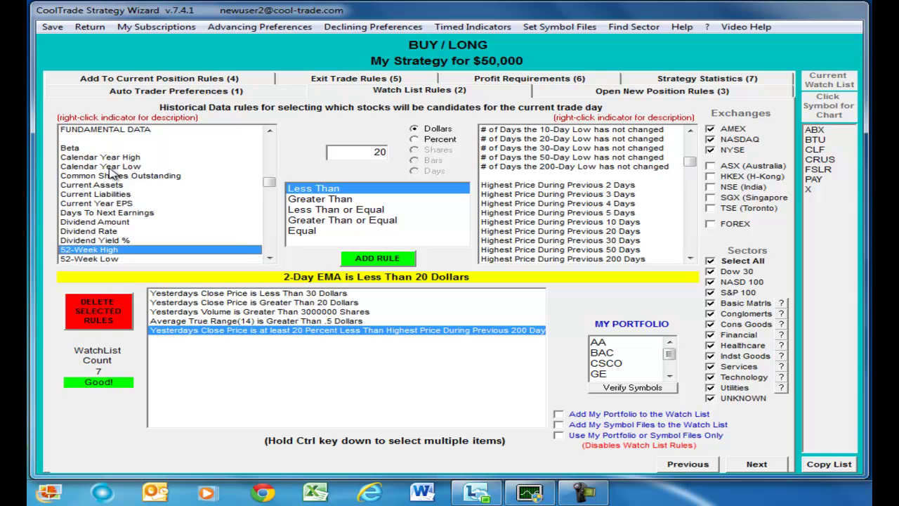
key("Down")
key("Down")
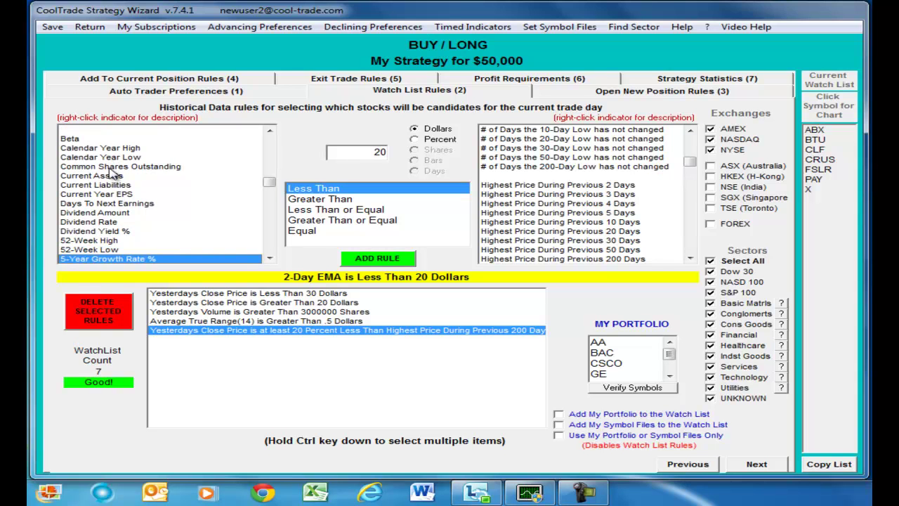
- Examine the remaining fundamental indicators, including Institutional Ownership Percent, Long Term Debt, MarketCap and Next Year EPS
key("Down")
key("Down")
key("Down")
key("Down")
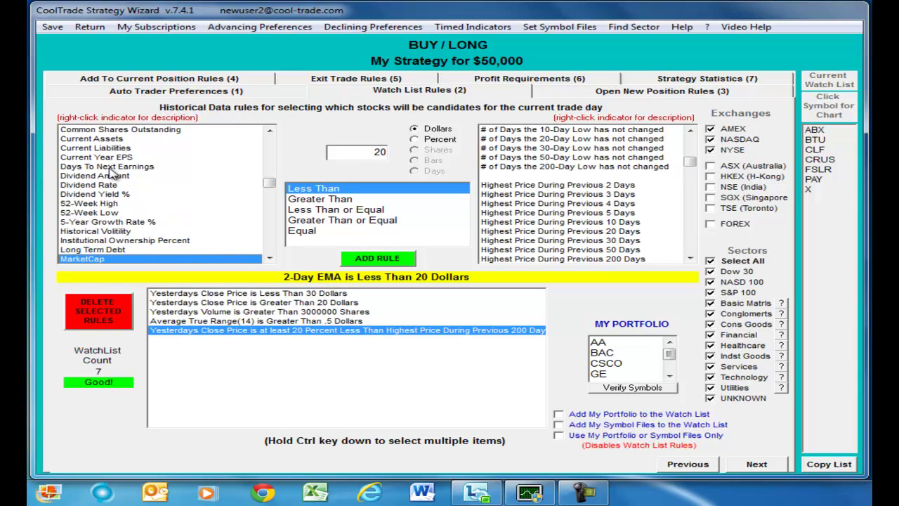
key("Down")
key("Up")
key("Up")
key("Up")
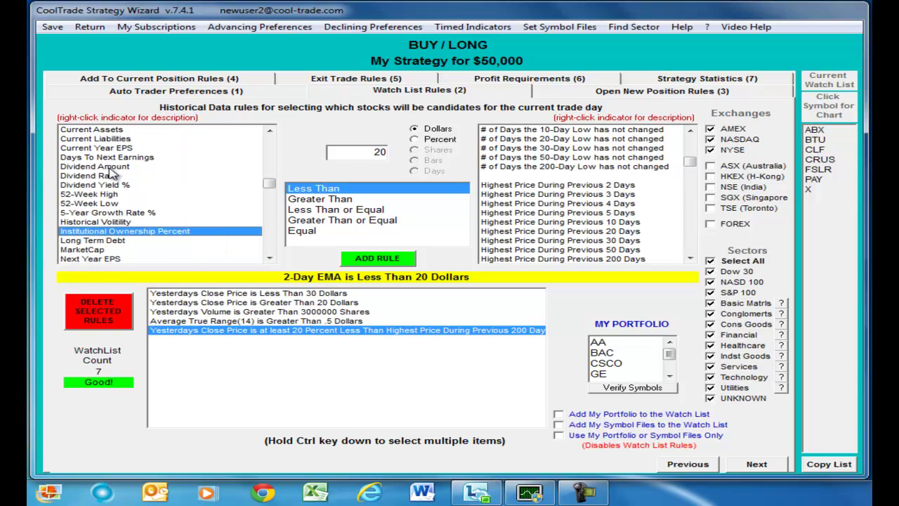
key("Down")
key("Down")
key("Down")
key("Down")
key("Down")
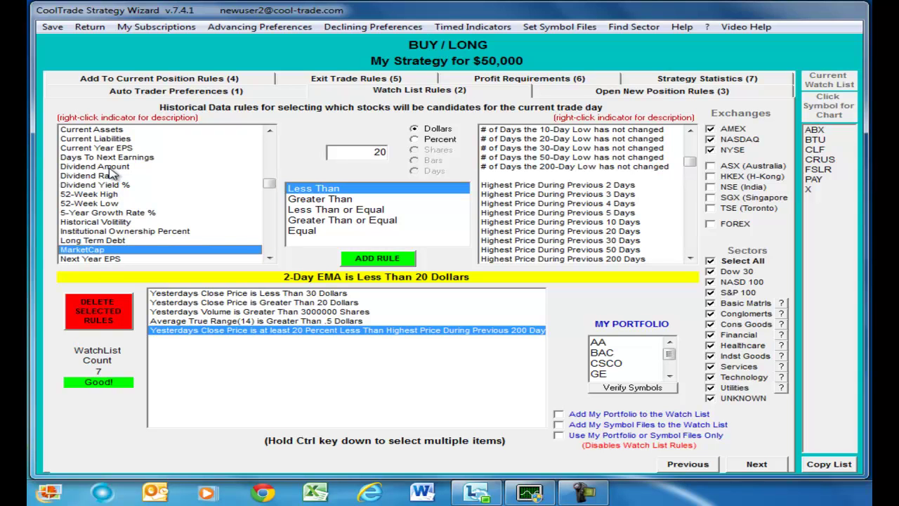
- Examine the first technical indicators selected by value: Average True Range(14) and its -1 to -5 Day versions
key("Down")
key("Down")
key("Down")
key("Down")
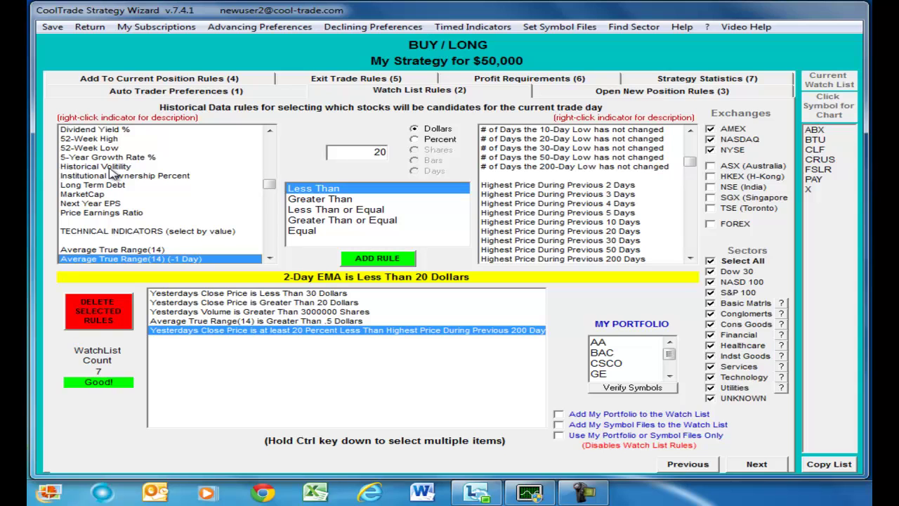
key("Down")
key("Down")
key("Down")
key("Down")
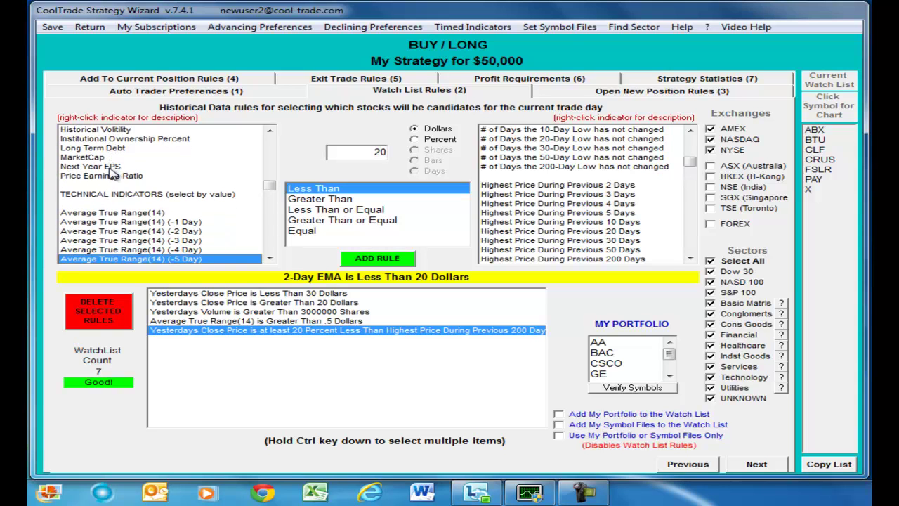
key("Up")
key("Up")
key("Up")
key("Up")
key("Up")
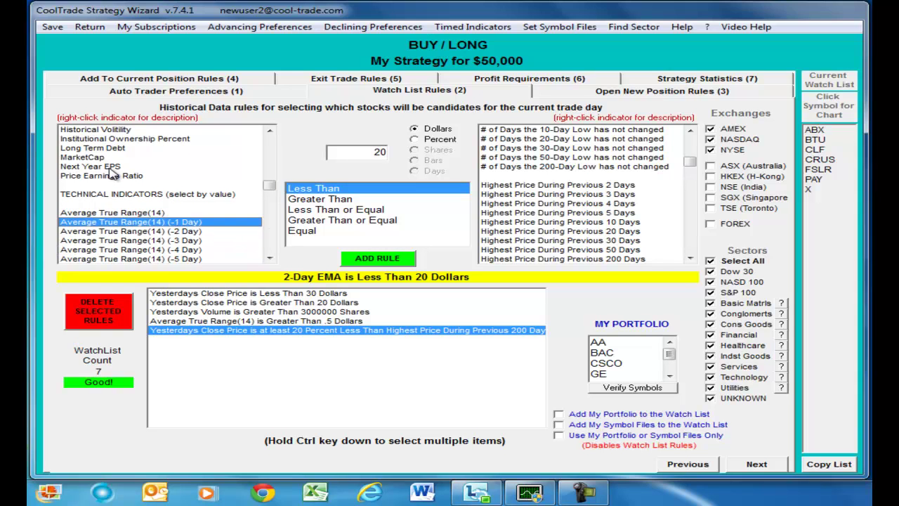
key("Down")
key("Up")
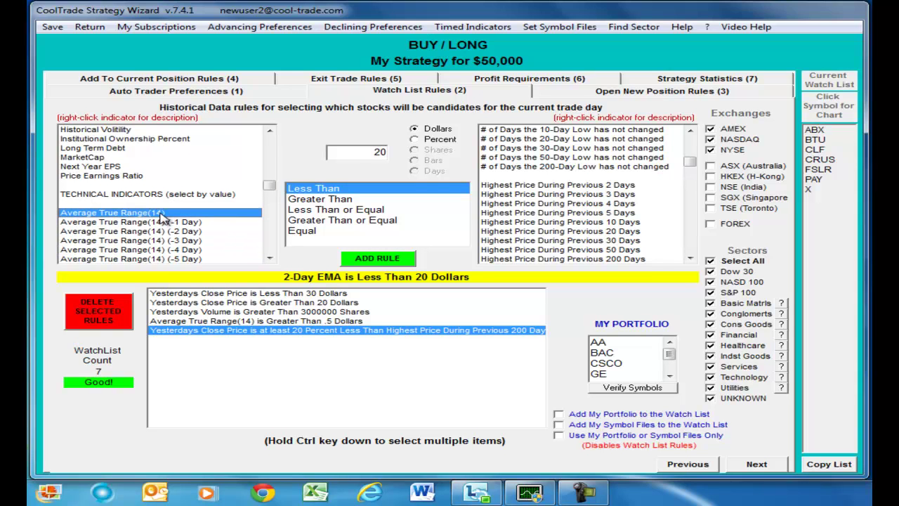
- Browse from the Average True Range(14) indicators past the Average True Range%(14) group to Max Trade Range(14)
key("Down")
key("Down")
key("Down")
key("Down")
key("Down")
key("Down")
key("Down")
key("Down")
key("Down")
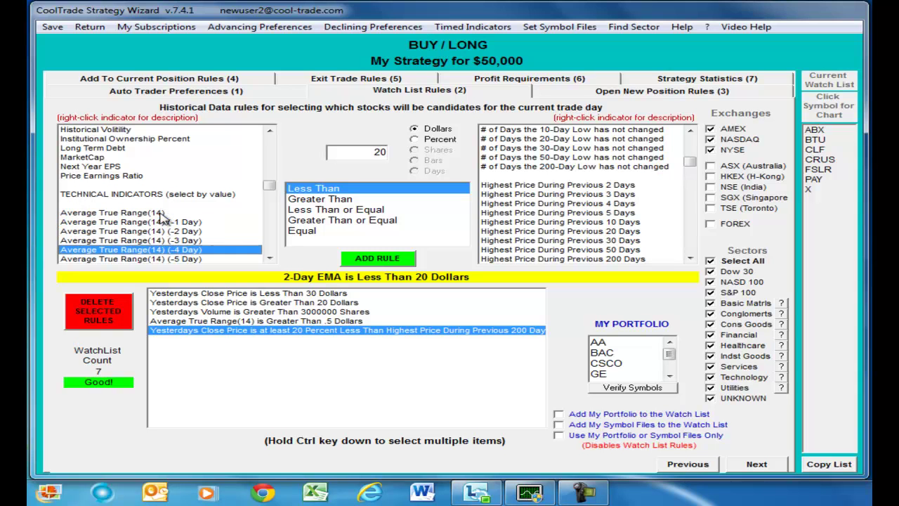
key("Down")
key("Down")
key("Down")
key("Down")
key("Down")
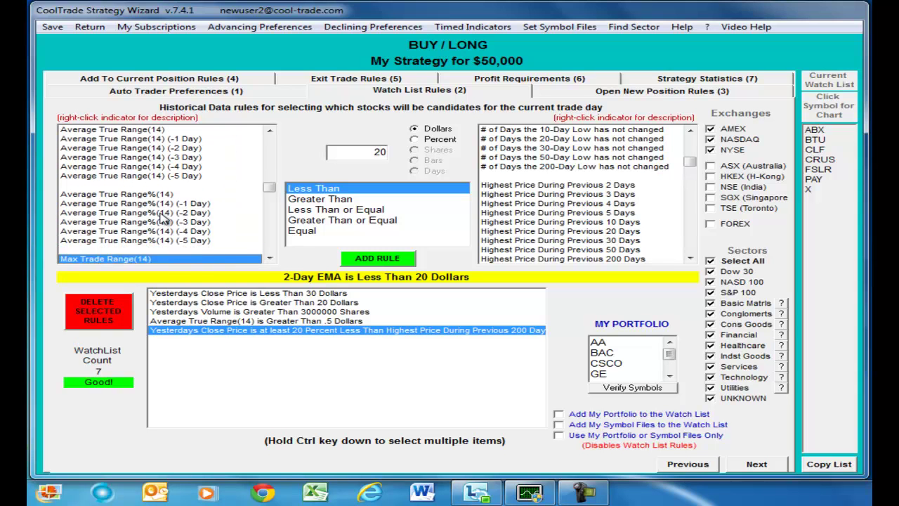
- Examine the Average True Range%(14) indicators and their earlier-day versions
key("Up")
key("Up")
key("Up")
key("Up")
key("Up")
key("Down")
key("Down")
key("Down")
key("Down")
key("Down")
key("Down")
key("Down")
key("Down")
key("Down")
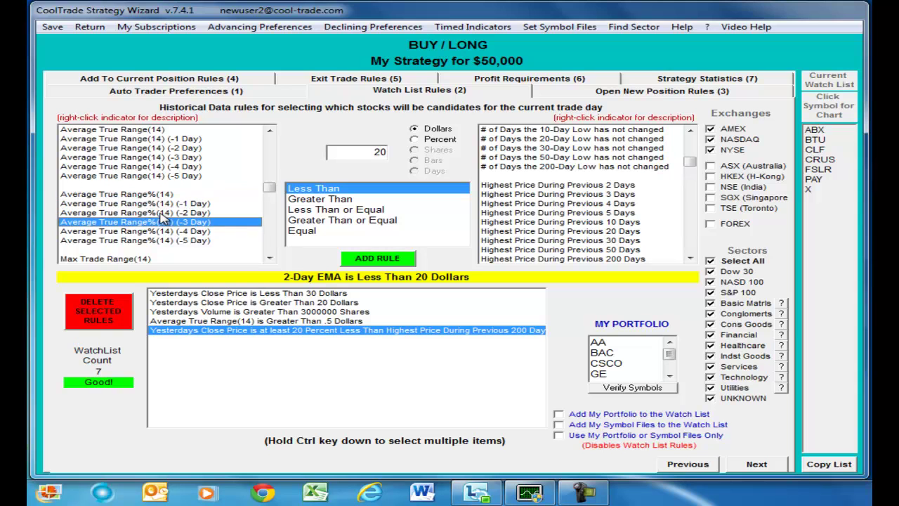
- Examine the Max Trade Range(14), Max Trade Range%(14) and MTR-minus-ATR indicators, continuing past the Average True Range(30) group
key("Down")
key("Down")
key("Down")
key("Down")
key("Down")
key("Down")
key("Down")
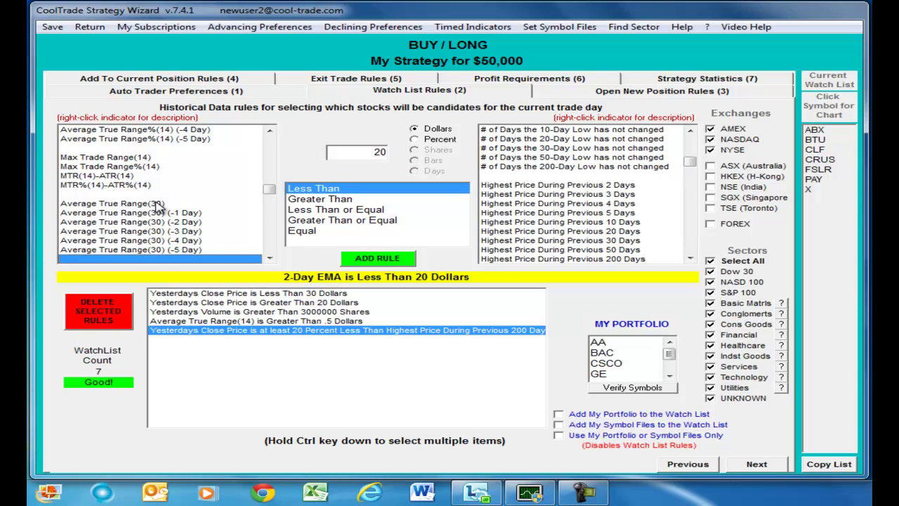
- Select Average True Range(30) as the rule's indicator and examine its -1 to -5 Day versions
left_click(159, 204)
key("Down")
key("Down")
key("Down")
key("Down")
key("Down")
key("Down")
key("Down")
key("Down")
key("Down")
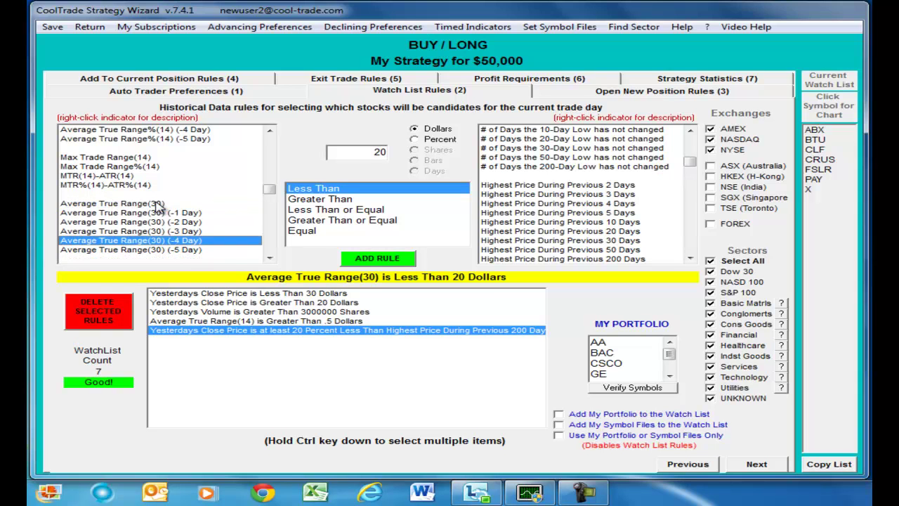
- Examine the Average True Range%(30) indicators and their earlier-day versions, continuing to Max Trade Range(30)
key("Down")
key("Down")
key("Down")
key("Down")
key("Down")
key("Down")
key("Down")
key("Down")
key("Down")
key("Down")
key("Down")
key("Down")
key("Down")
key("Down")
key("Down")
key("Down")
key("Down")
key("Down")
key("Down")
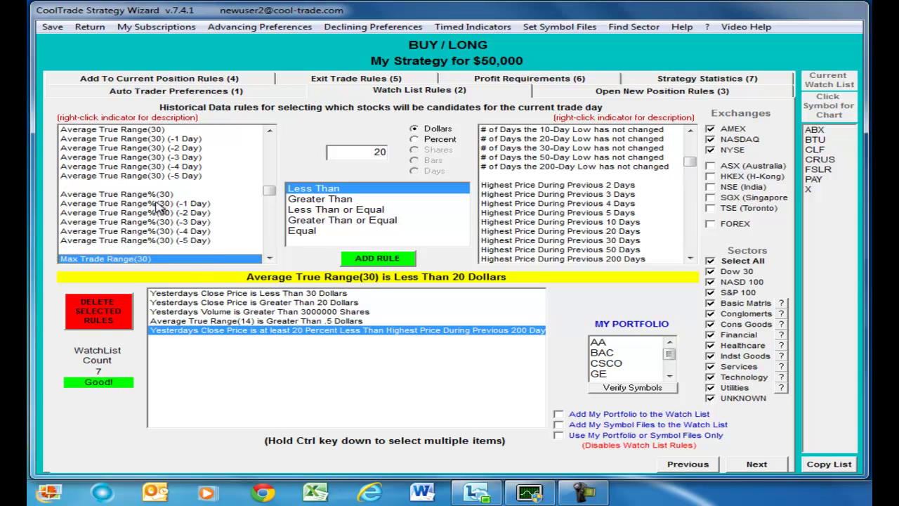
- Browse from Max Trade Range(30) past the Bollinger(2.5, 20) group to the first Commodity Channel Index(14) indicators
key("Down")
key("Up")
key("Up")
key("Up")
key("Up")
key("Up")
key("Up")
key("Up")
key("Up")
key("Up")
key("Up")
key("Up")
key("Up")
key("Up")
key("Up")
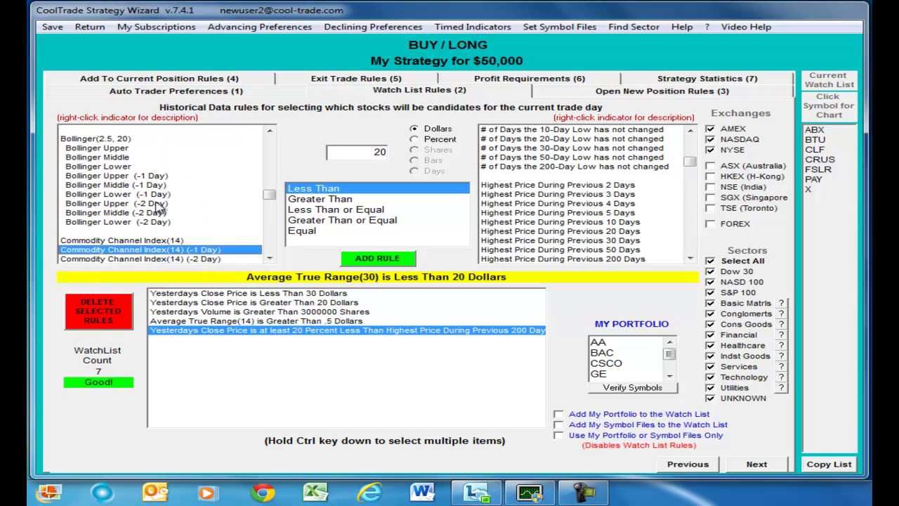
- Examine the Bollinger(2.5, 20) Upper, Middle and Lower indicators and their -1 and -2 Day versions
key("Down")
key("Down")
key("Down")
key("Down")
key("Down")
key("Down")
key("Down")
key("Down")
key("Down")
key("Down")
key("Down")
key("Down")
key("Down")
key("Down")
key("Down")
key("Down")
key("Down")
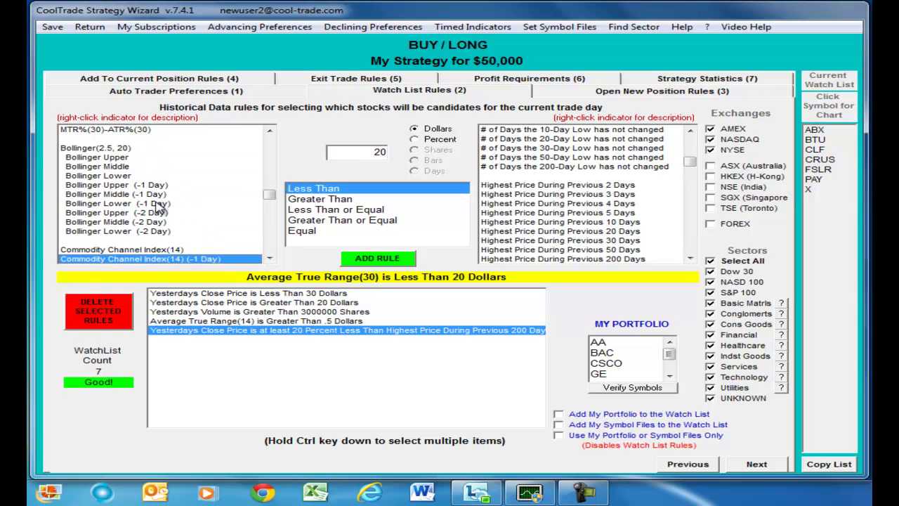
- Examine the Commodity Channel Index(14) indicators from the current value to the -5 Day version
key("Down")
key("Down")
key("Down")
key("Down")
key("Down")
key("Down")
key("Down")
key("Down")
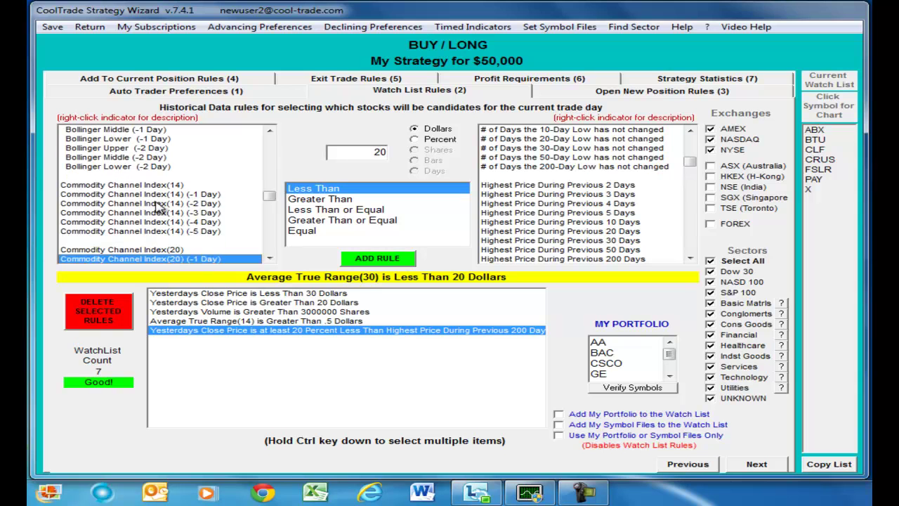
- Examine the Commodity Channel Index(20) indicators and continue to the Exponential Moving Average(14) group
key("Down")
key("Down")
key("Down")
key("Down")
key("Down")
key("Down")
key("Down")
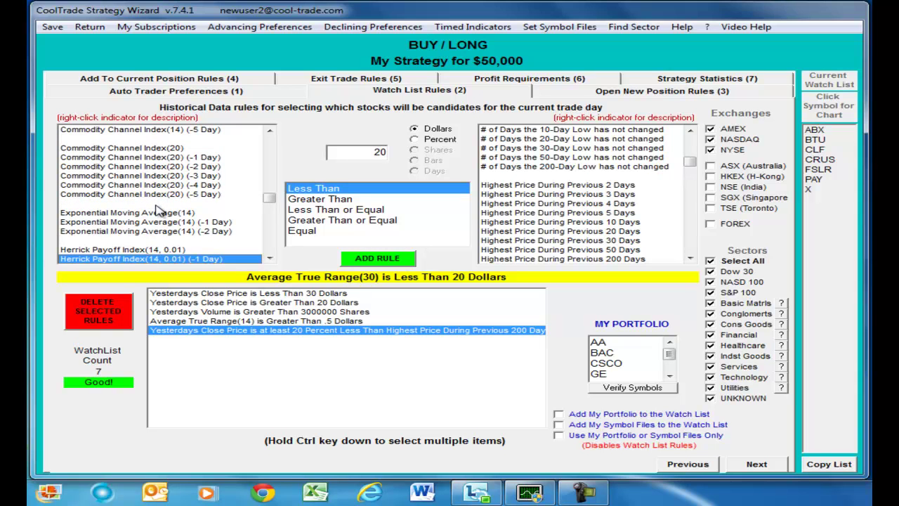
- Select Exponential Moving Average(14) as the rule's indicator and examine its -1 and -2 Day versions
left_click(157, 212)
key("Down")
key("Down")
key("Down")
key("Down")
key("Down")
key("Down")
key("Down")
key("Down")
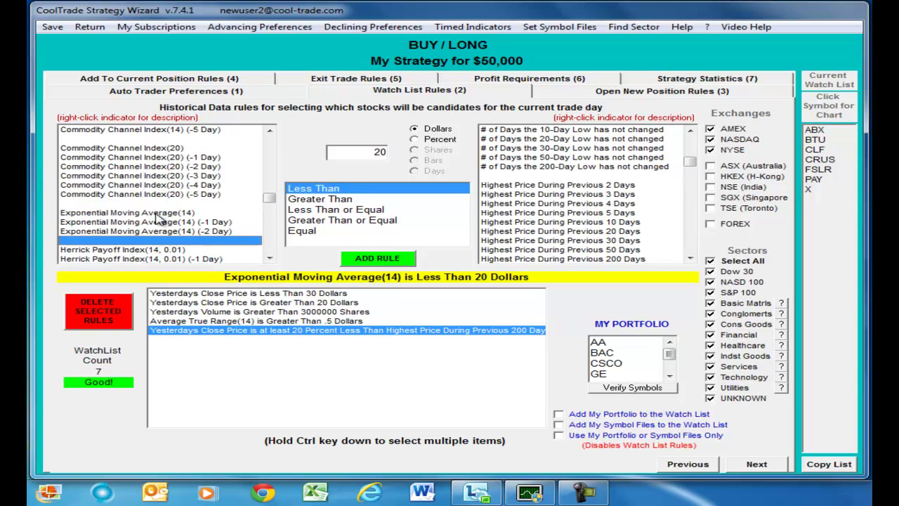
- Examine the Herrick Payoff Index(14, 0.01) and Lee Blewett 35 Value indicators with their earlier-day versions
key("Down")
key("Down")
key("Down")
key("Down")
key("Down")
key("Down")
key("Down")
key("Down")
key("Down")
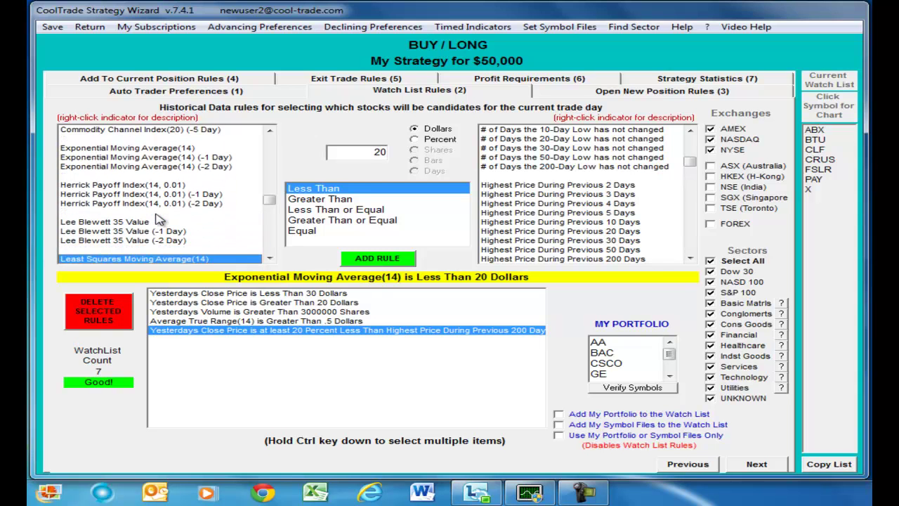
- Examine the Least Squares Moving Average(14) indicators and continue to the start of the MACD(12, 26, 9) group
key("Down")
key("Down")
key("Down")
key("Down")
key("Down")
key("Down")
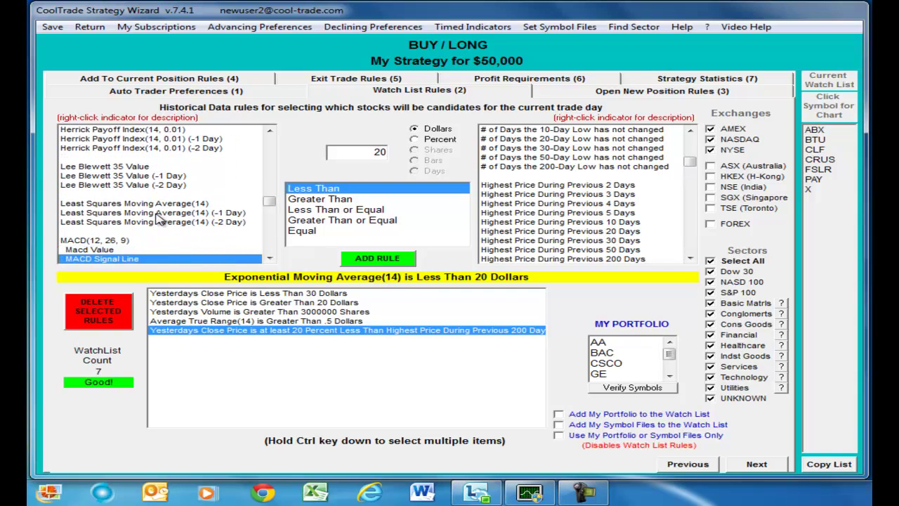
- Examine the MACD(12, 26, 9) value and signal line indicators and the Moving Avg High Low(14) group
key("Down")
key("Down")
key("Down")
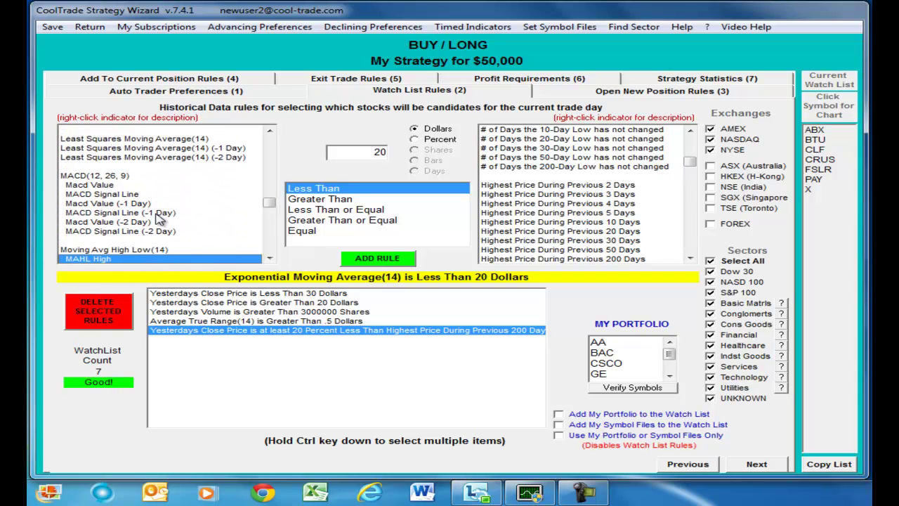
key("Down")
key("Down")
key("Down")
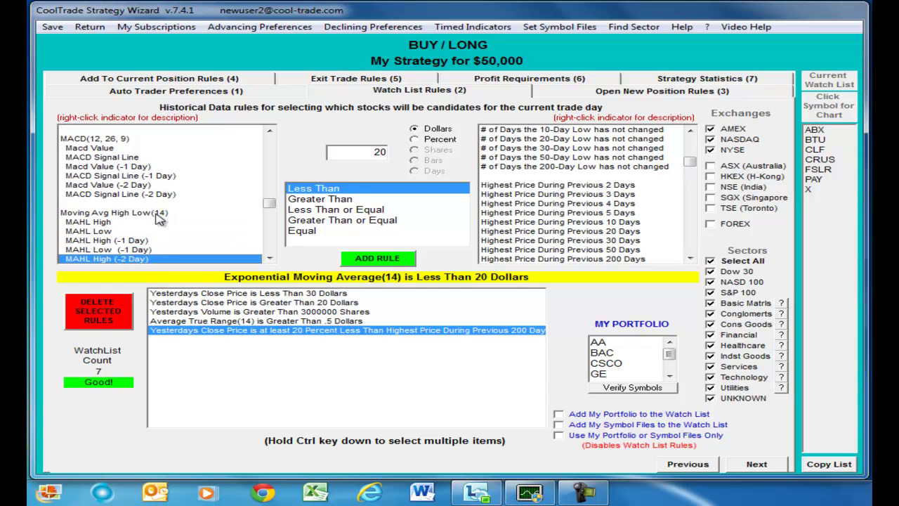
- Review the Moving Avg Move Day indicators and the filled-gap and gap count indicators, continuing to Momentum(14)
key("Down")
key("Down")
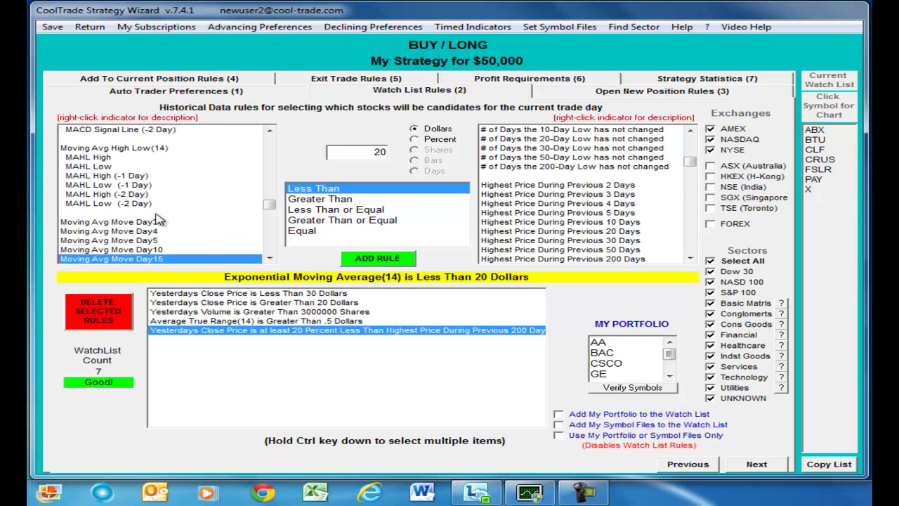
key("Down")
key("Down")
key("Down")
key("Down")
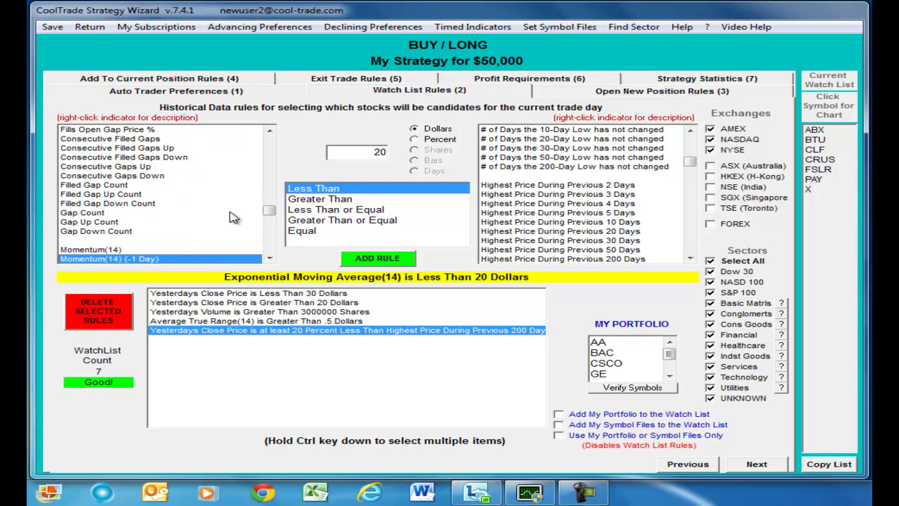
- Examine the Pivot Points, Rate of Change(100, 14) and Relative Strength Indicator(2) groups
key("Down")
key("Down")
key("Down")
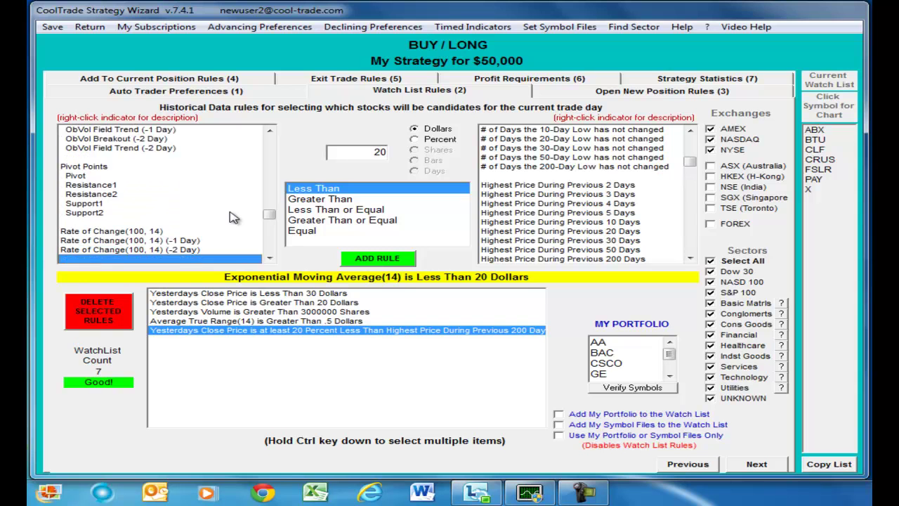
key("Down")
key("Down")
key("Down")
key("Down")
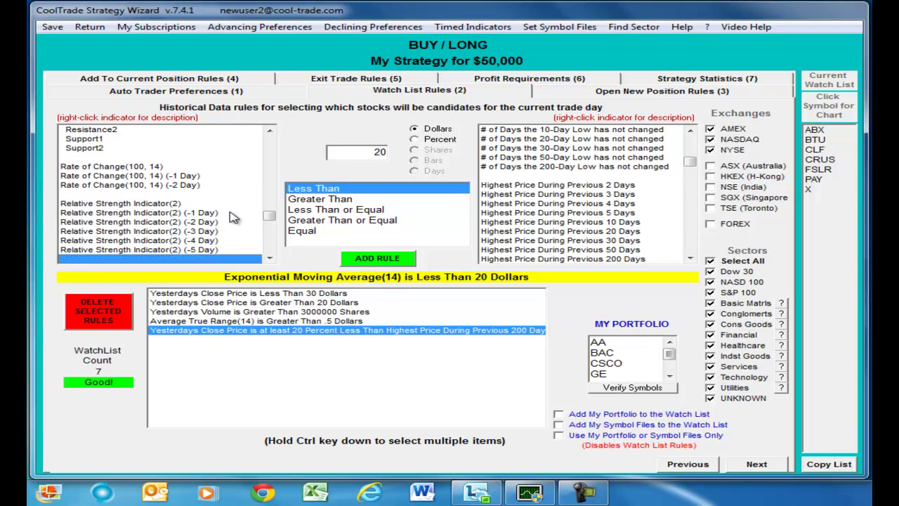
- Examine the Relative Strength Indicator(14) and its earlier-day versions, continuing to the Random Walk Indicator(14)
key("Down")
key("Down")
key("Down")
key("Down")
key("Down")
key("Down")
key("Down")
key("Down")
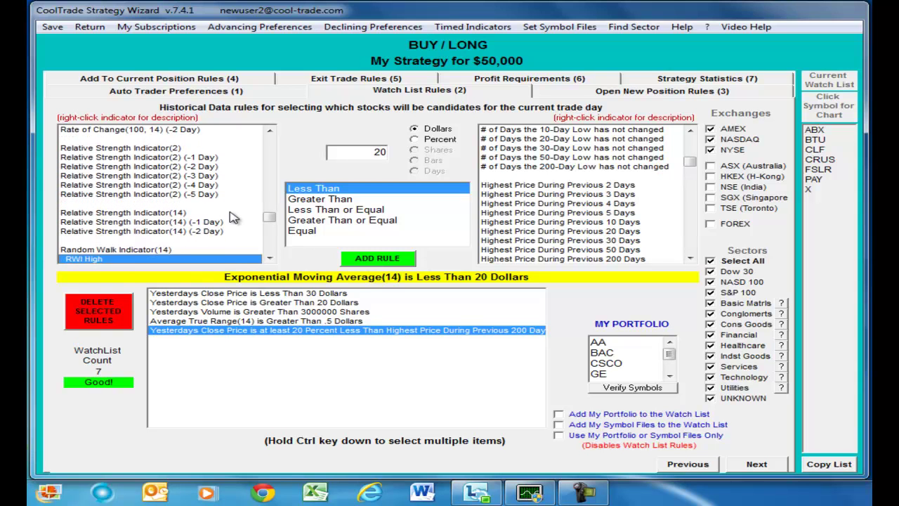
- Examine the Random Walk Indicator(14) highs and lows and the Parabolic Sar(.02, .20) indicators
key("Down")
key("Down")
key("Down")
key("Down")
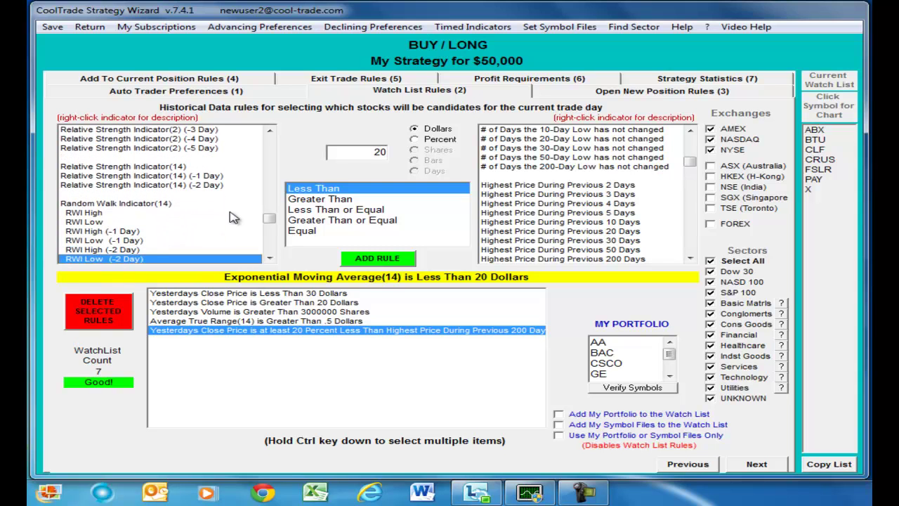
key("Down")
key("Down")
key("Down")
key("Down")
key("Down")
key("Down")
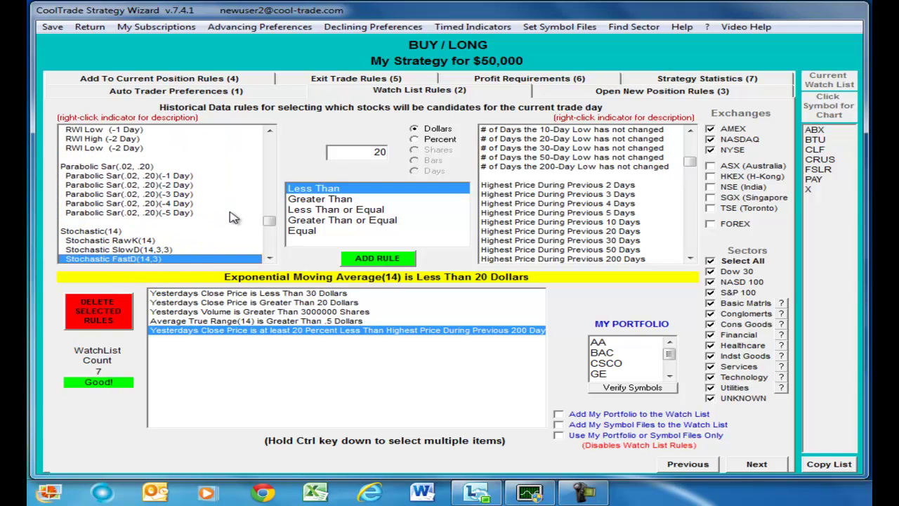
- Examine the Stochastic(14) RawK, SlowD and FastD indicators and their -1 and -2 Day versions
key("Down")
key("Down")
key("Down")
key("Down")
key("Down")
key("Down")
key("Down")
key("Down")
key("Down")
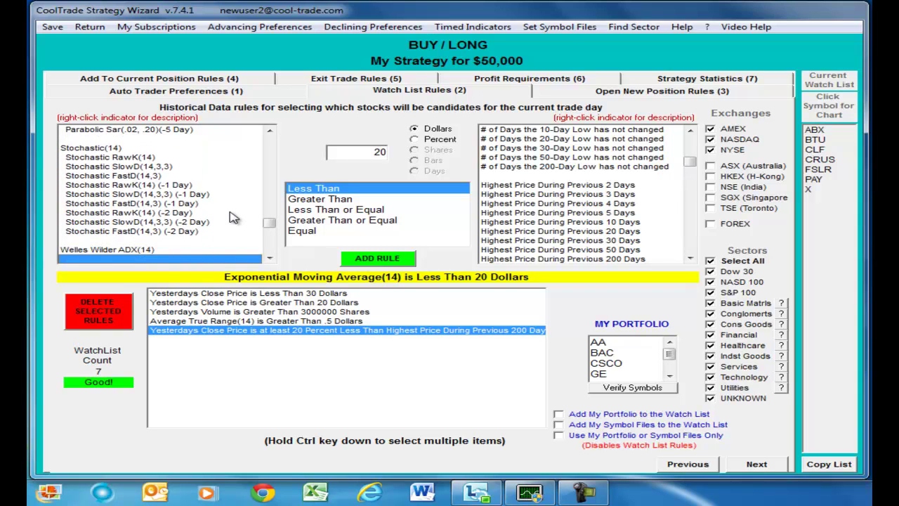
- Examine the Welles Wilder ADX(14), ADXR(14), DMI(14) and DI(10) indicators, continuing to +DI(14)
key("Down")
key("Down")
key("Down")
key("Down")
key("Down")
key("Down")
key("Down")
key("Down")
key("Down")
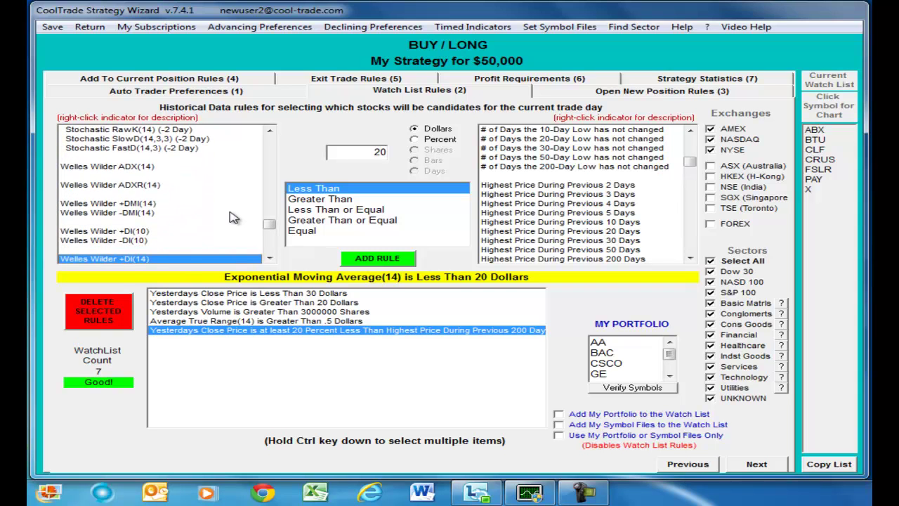
- Examine the indicators after Welles Wilder +DI(14), covering ValueLine Investment Survey and CoolTrade Select down to Highest Price Allowed(100 Day) Long
key("Down")
key("Down")
key("Down")
key("Down")
key("Down")
key("Down")
key("Down")
key("Down")
key("Down")
key("Down")
key("Down")
key("Down")
key("Down")
key("Down")
key("Down")
key("Down")
key("Down")
key("Down")
key("Down")
key("Down")
key("Down")
key("Down")
key("Down")
key("Down")
key("Down")
key("Down")
key("Down")
key("Down")
key("Down")
key("Down")
key("Down")
key("Down")
key("Down")
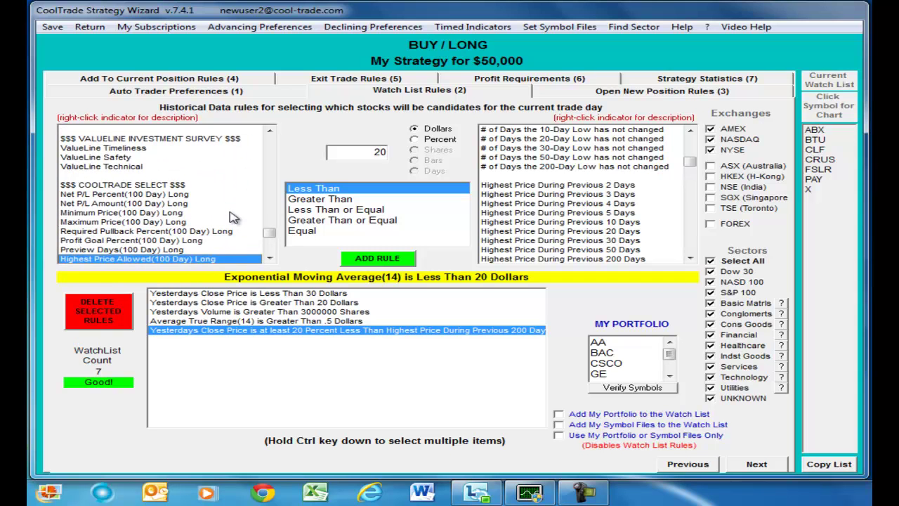
- Examine the indicators from Bollinger Bands, CCI and MACD through RWI and Stochastics, continuing into Candlestick Formations
key("Down")
key("Down")
key("Down")
key("Down")
key("Down")
key("Down")
key("Down")
key("Down")
key("Down")
key("Down")
key("Down")
key("Down")
key("Down")
key("Down")
key("Down")
key("Down")
key("Down")
key("Down")
key("Down")
key("Down")
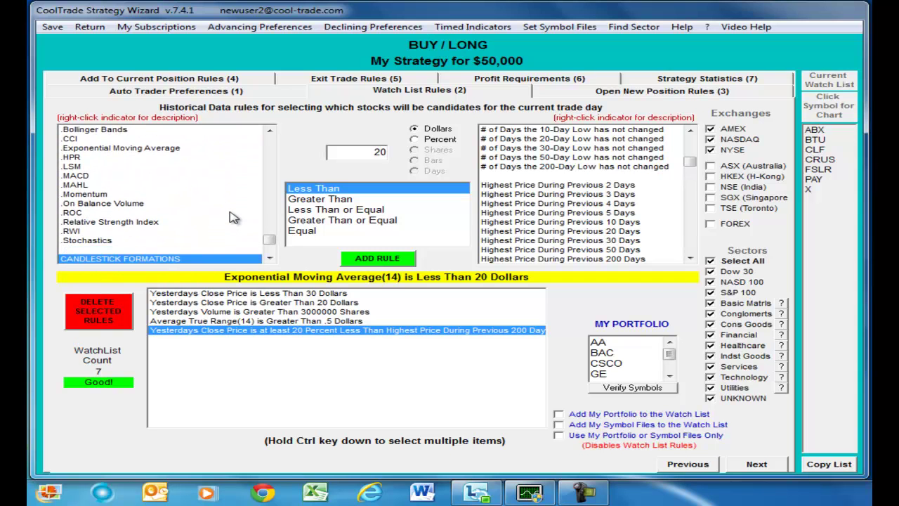
key("Down")
key("Down")
key("Down")
key("Down")
- Go back through the indicators to the beginning of the list and select Yesterdays Volume
left_click(230, 213)
key("Up")
key("Up")
key("Up")
key("Up")
key("Up")
key("Up")
key("Up")
key("Up")
key("Up")
key("Up")
key("Up")
key("Up")
key("Up")
key("Up")
key("Up")
key("Up")
key("Up")
key("Up")
key("Up")
key("Up")
key("Up")
key("Up")
key("Up")
key("Up")
key("Up")
key("Up")
key("Up")
key("Up")
key("Up")
key("Up")
key("Up")
key("Up")
key("Up")
key("Up")
key("Up")
key("Up")
key("Up")
key("Up")
key("Up")
left_click_drag(274, 229, 263, 105)
left_click_drag(271, 233, 270, 141)
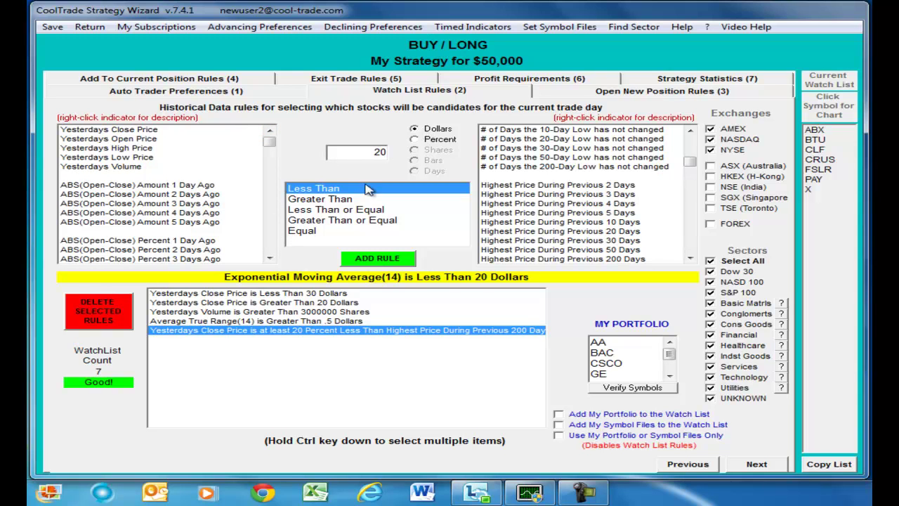
left_click(138, 167)
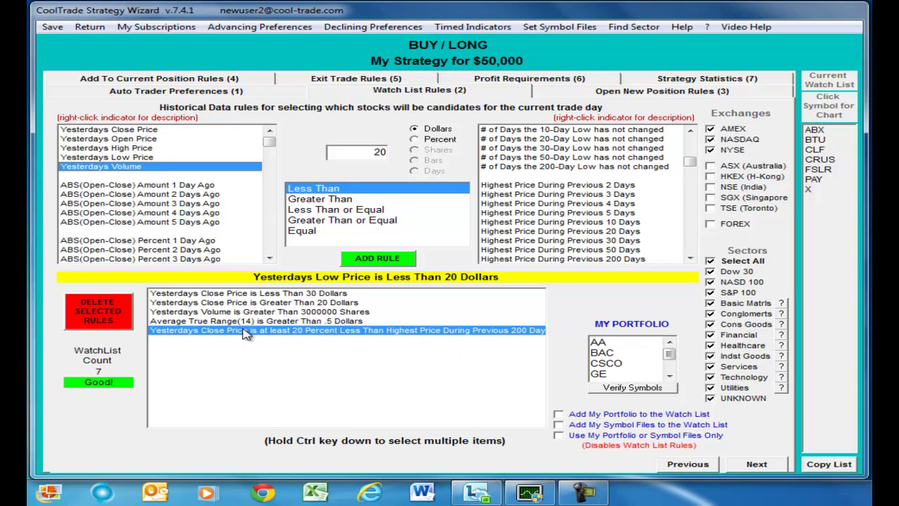
- Review the existing watch list rules one by one, starting with Yesterdays Close Price is Less Than 30 Dollars
left_click(271, 294)
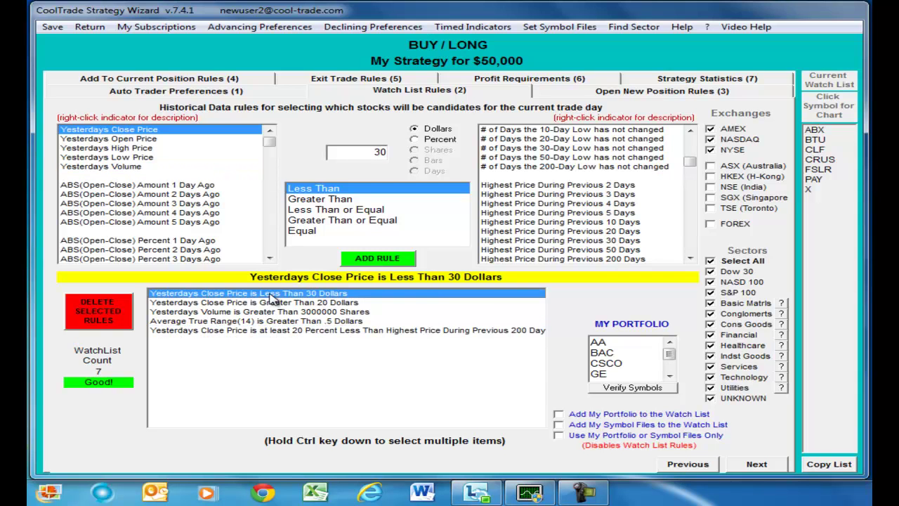
key("Down")
key("Down")
key("Down")
key("Down")
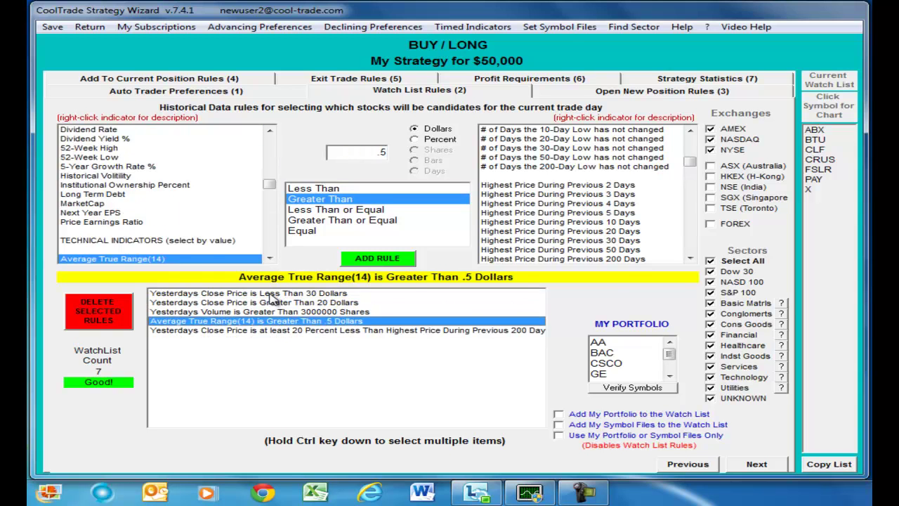